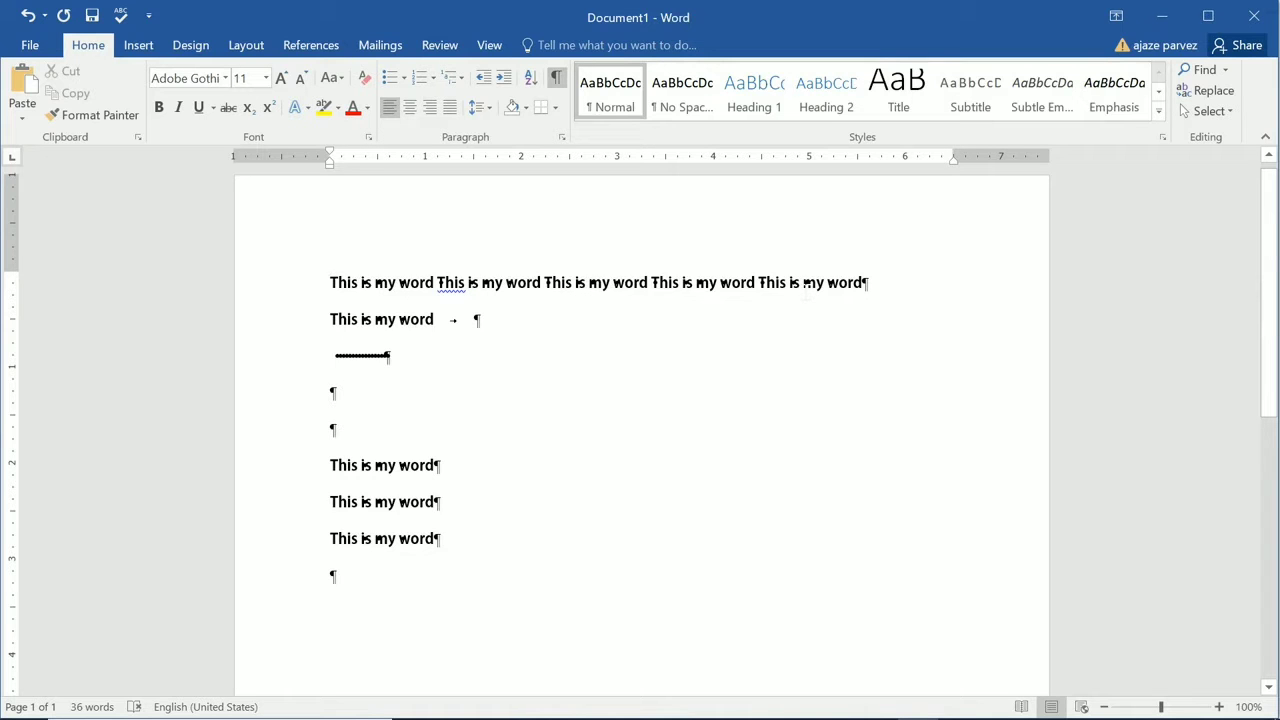
- Move the insertion point through the text one character at a time, then place it after "my" in the first line below the empty paragraphs
key("Right")
key("Right")
key("Right")
key("Right")
key("Right")
key("Right")
key("Right")
scroll(803, 316, "up", 6, "ctrl")
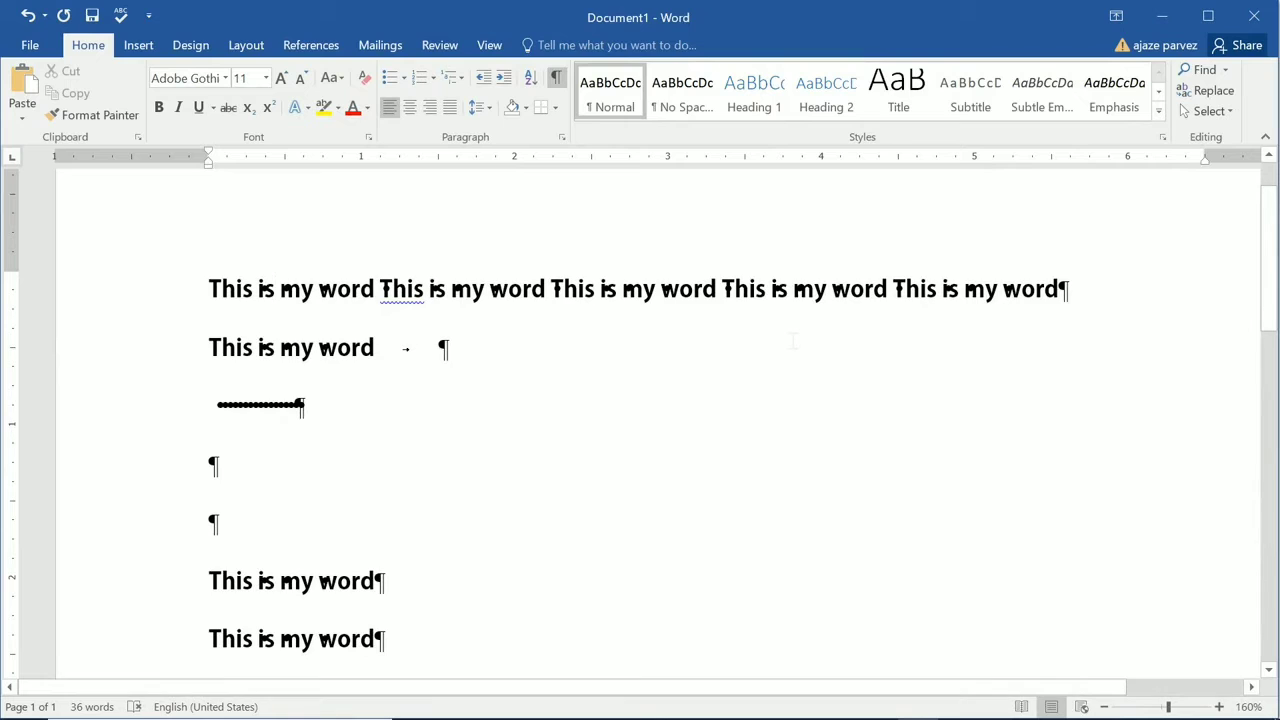
key("Right")
key("Right")
key("Right")
key("Right")
key("Right")
key("Right")
key("Right")
key("Right")
key("Right")
key("Right")
key("Right")
key("Right")
key("Right")
key("Right")
key("Right")
key("Right")
key("Right")
key("Right")
key("Right")
key("Right")
key("Right")
key("Right")
key("Right")
key("Right")
key("Right")
left_click(320, 583)
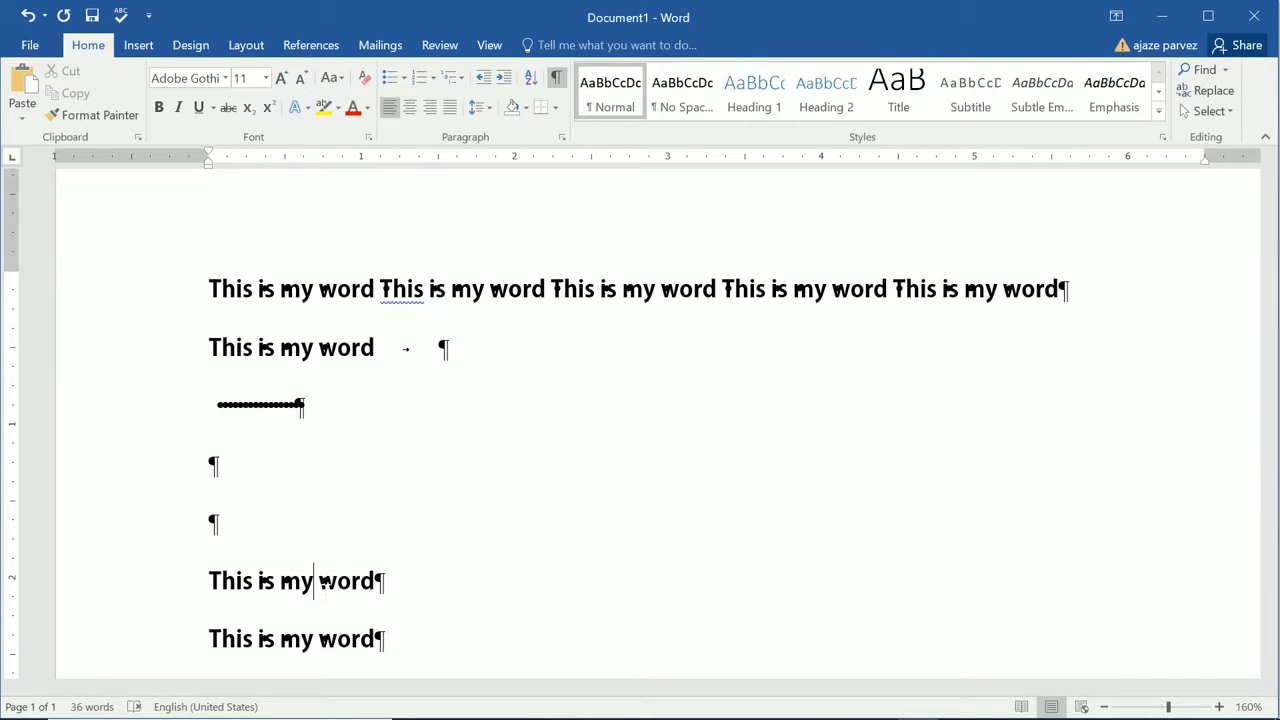
- Copy the entire document text and paste it seven times at the end of the document
scroll(456, 604, "down", 7)
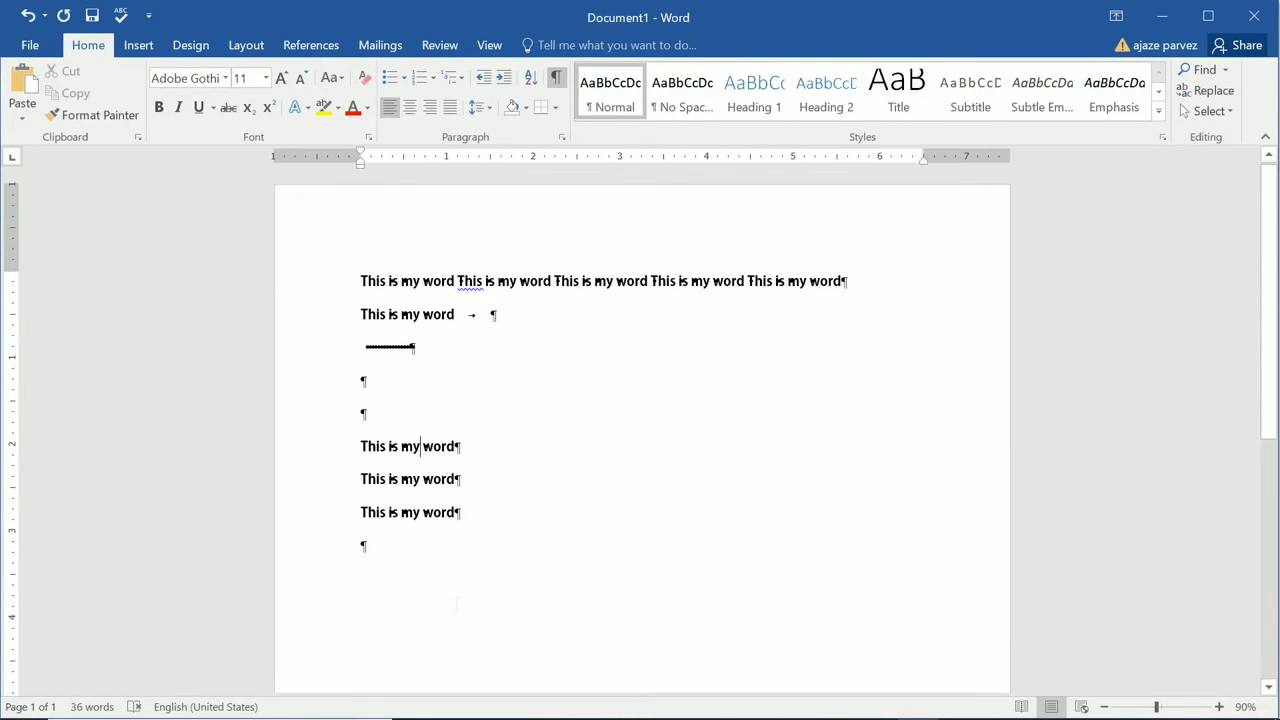
key("ctrl+a")
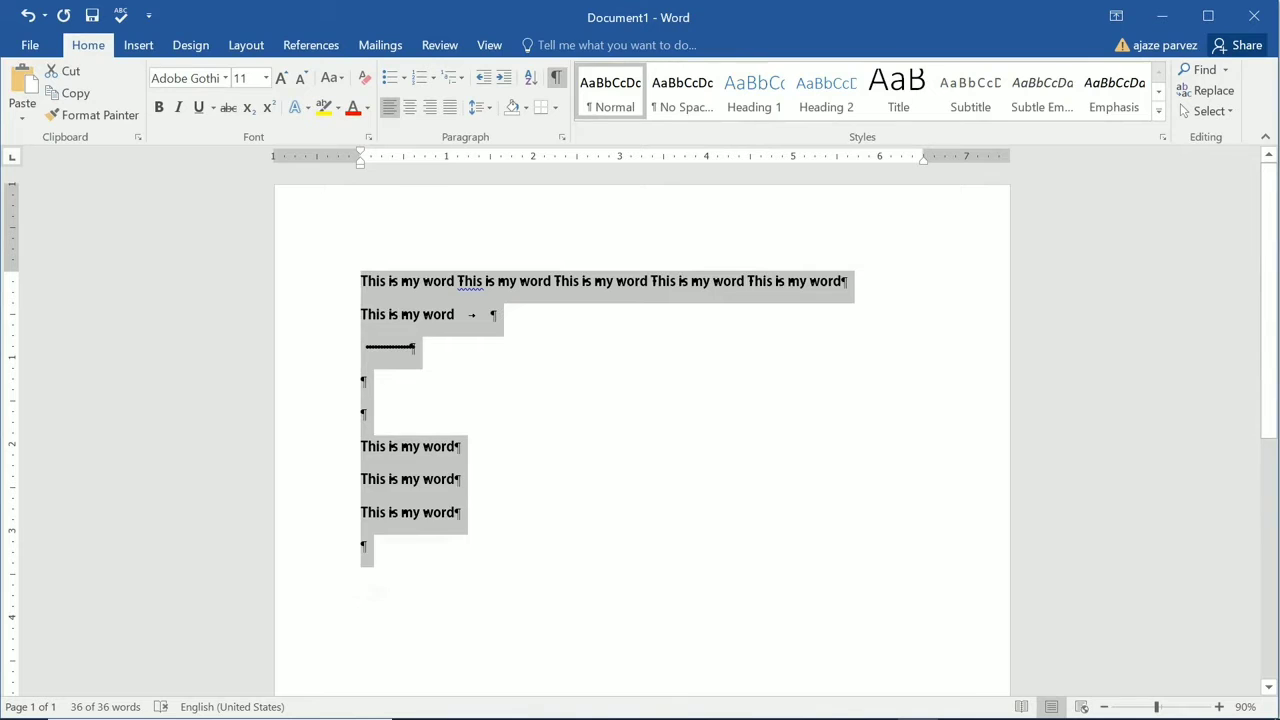
left_click(380, 591)
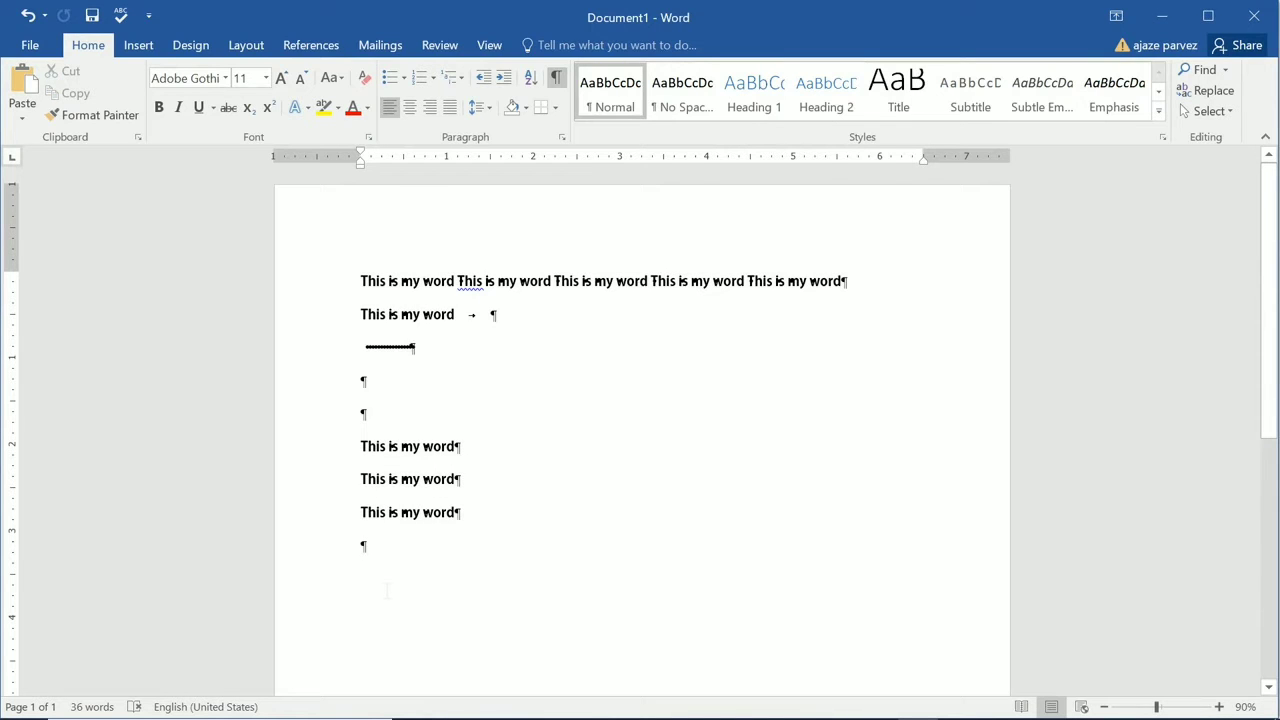
key("ctrl+v")
key("ctrl+v")
key("ctrl+v")
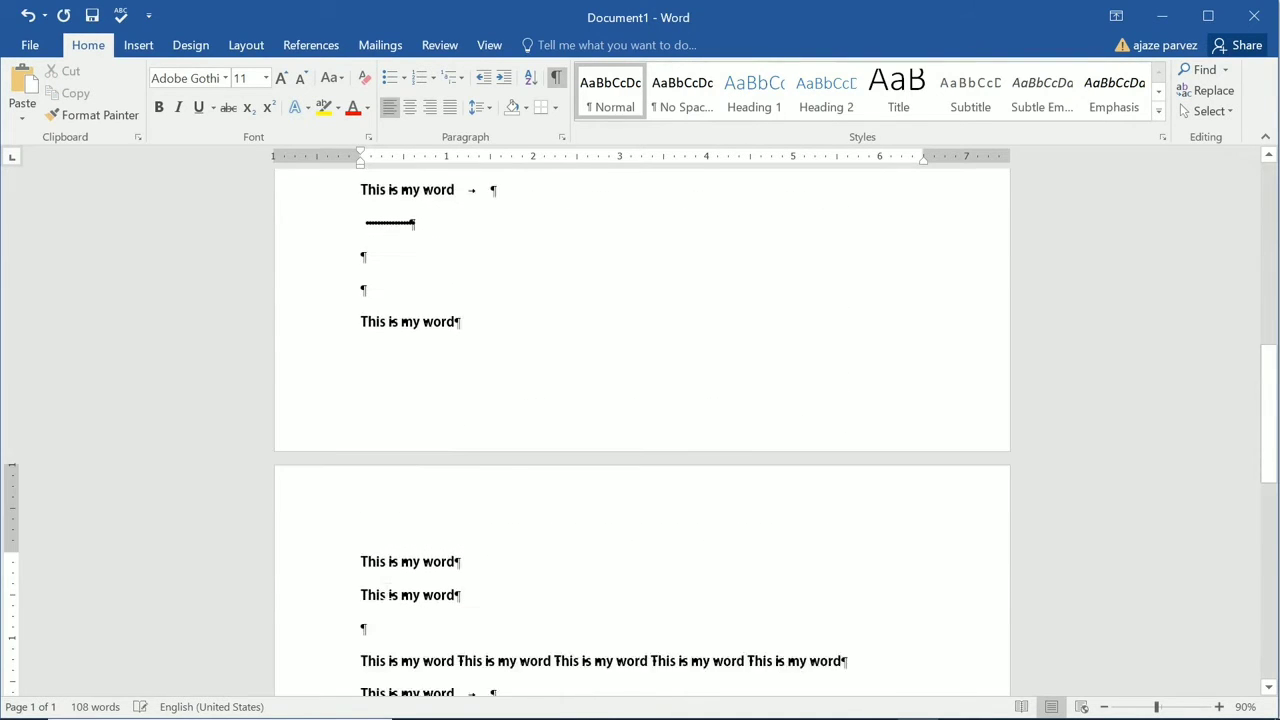
key("ctrl+v")
key("ctrl+v")
key("ctrl+v")
key("ctrl+v")
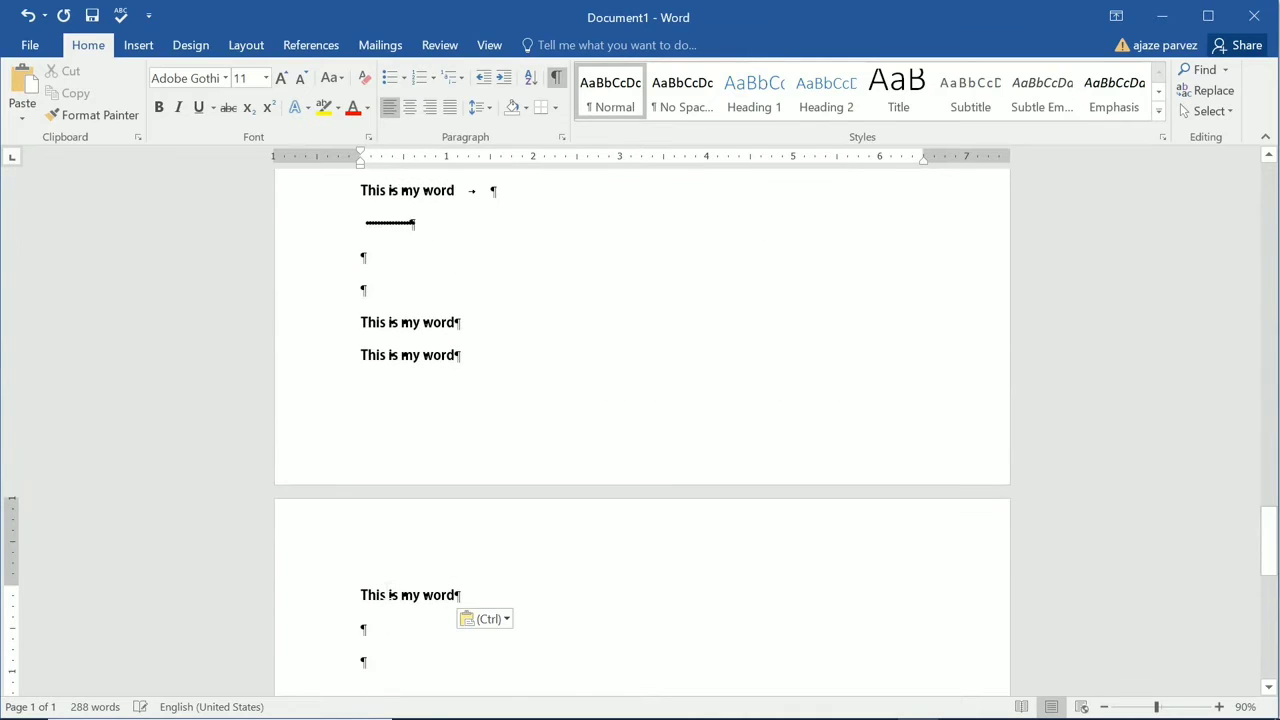
- Go to the start of the document, then to its end, and back to the first page
scroll(598, 568, "down", 6)
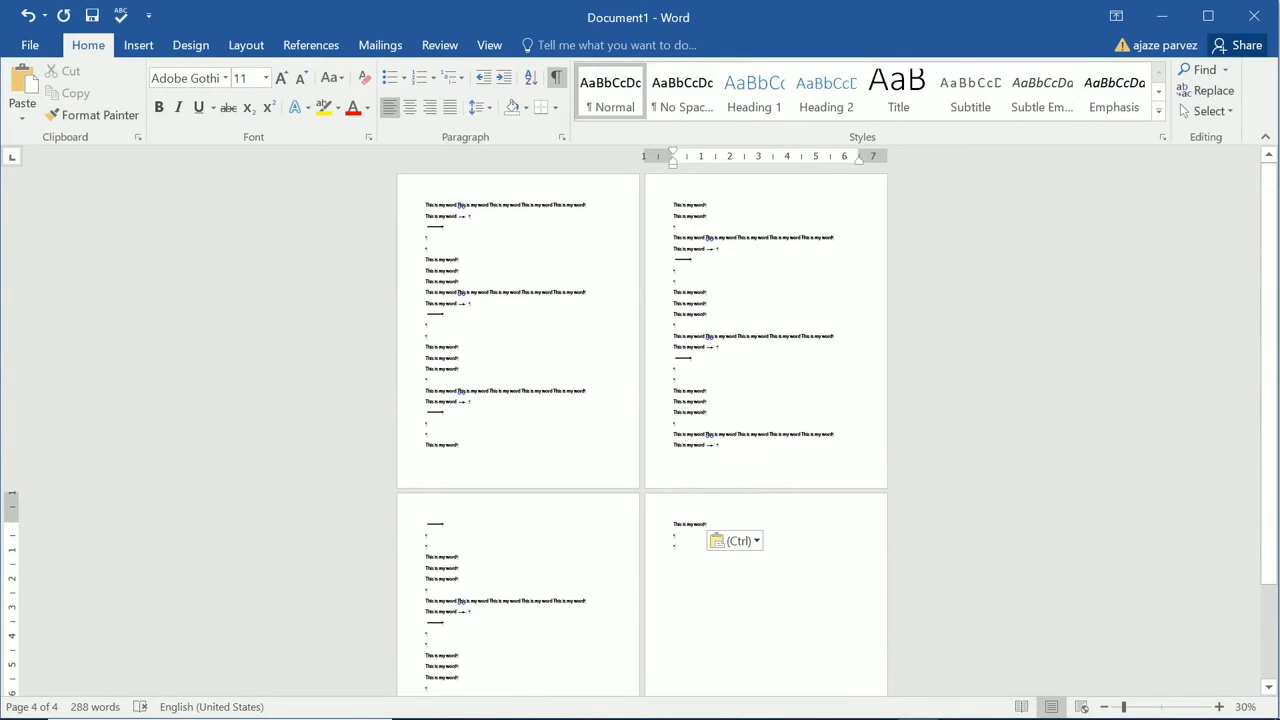
scroll(790, 437, "up", 4)
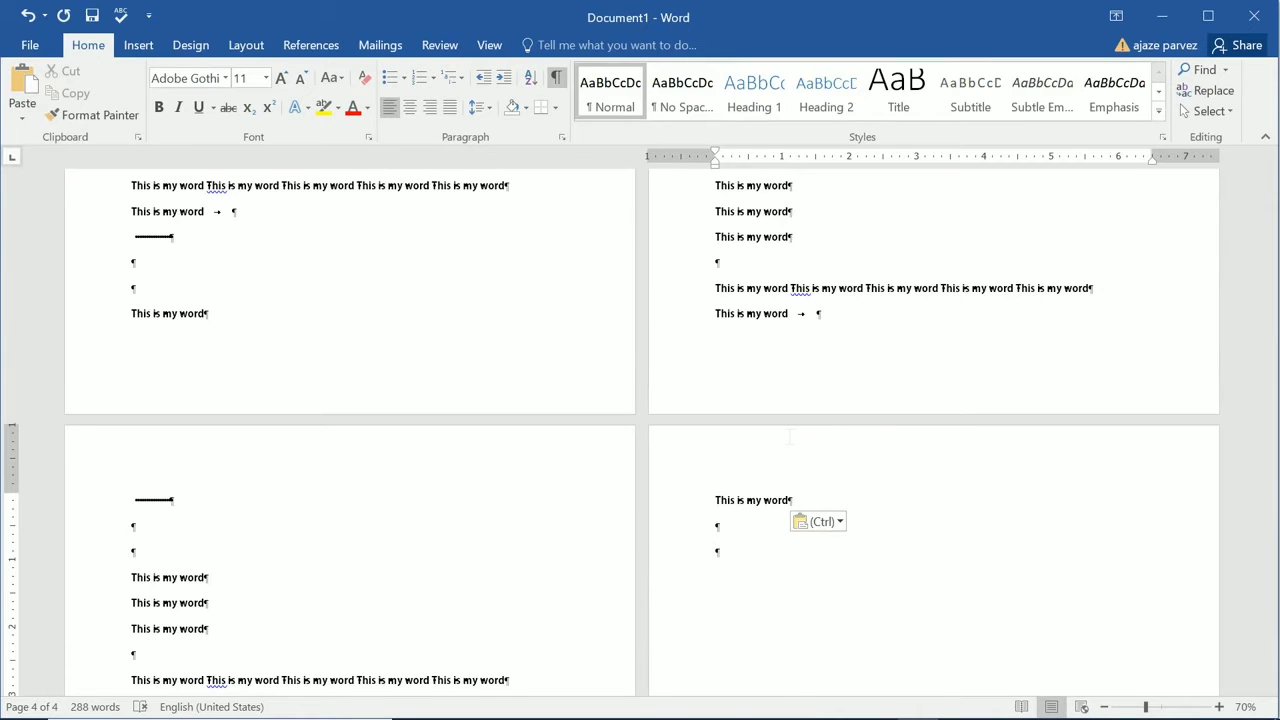
key("ctrl+Home")
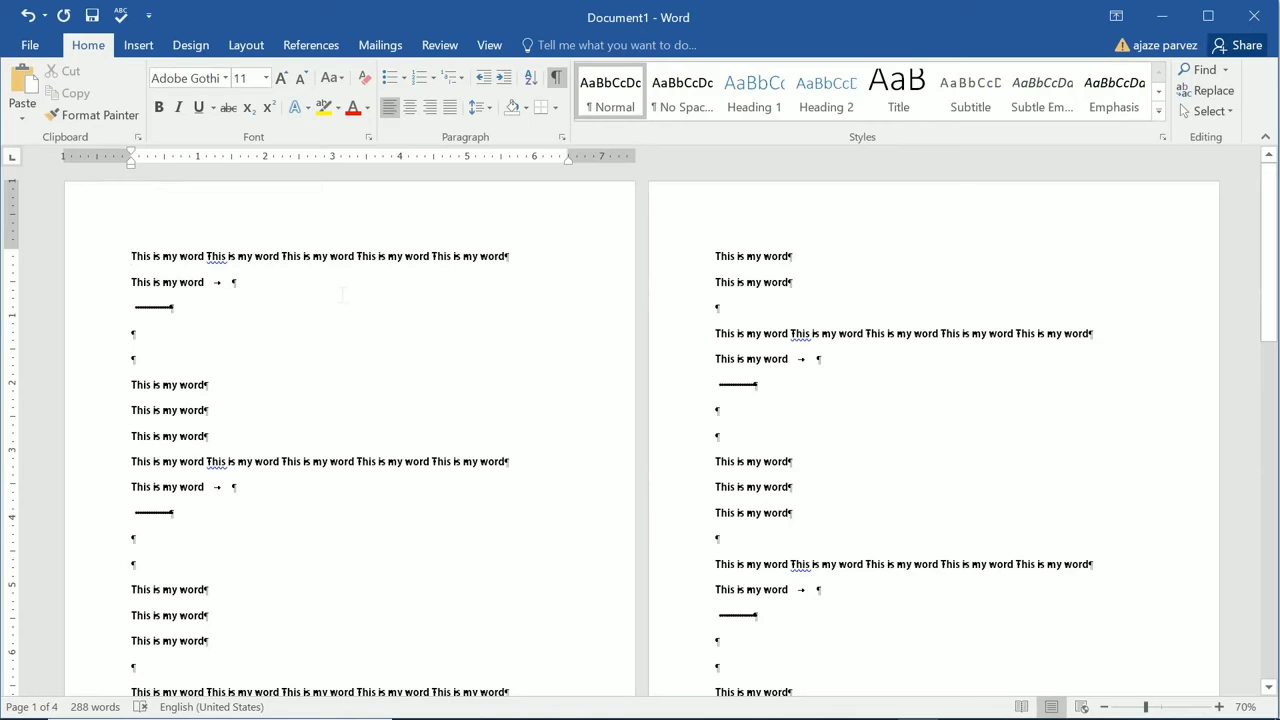
key("ctrl+End")
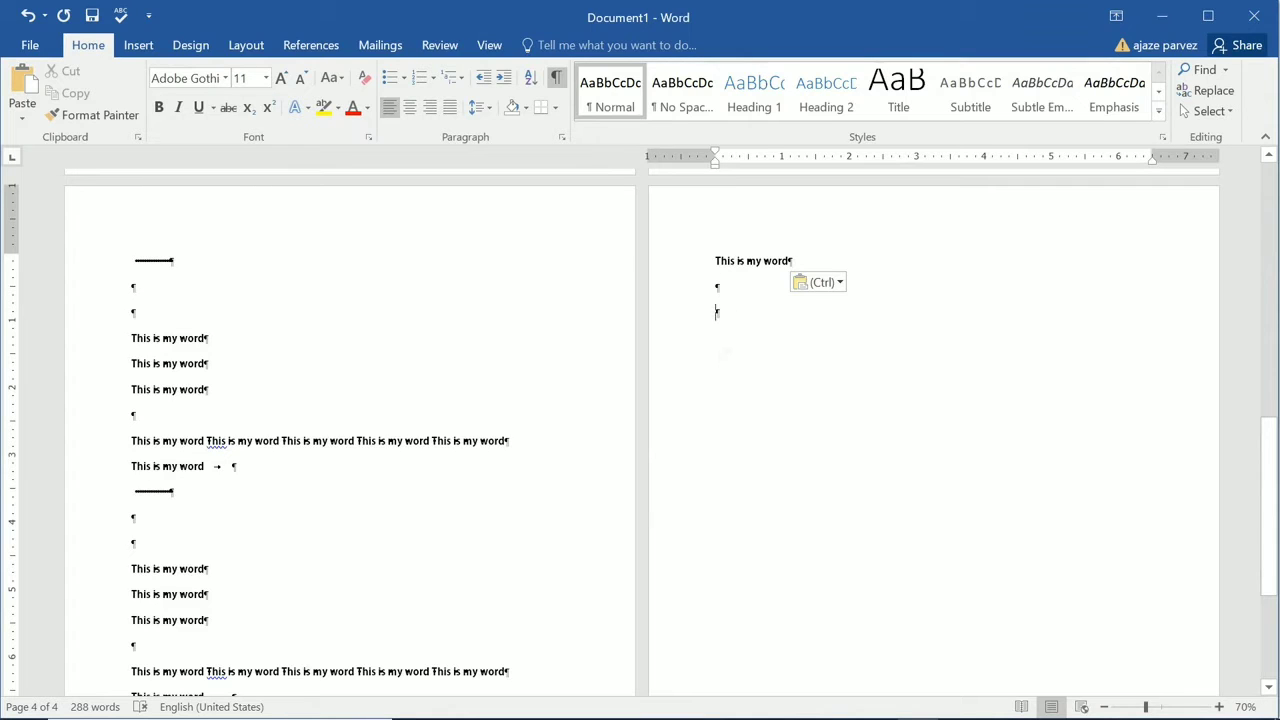
scroll(720, 358, "up", 2)
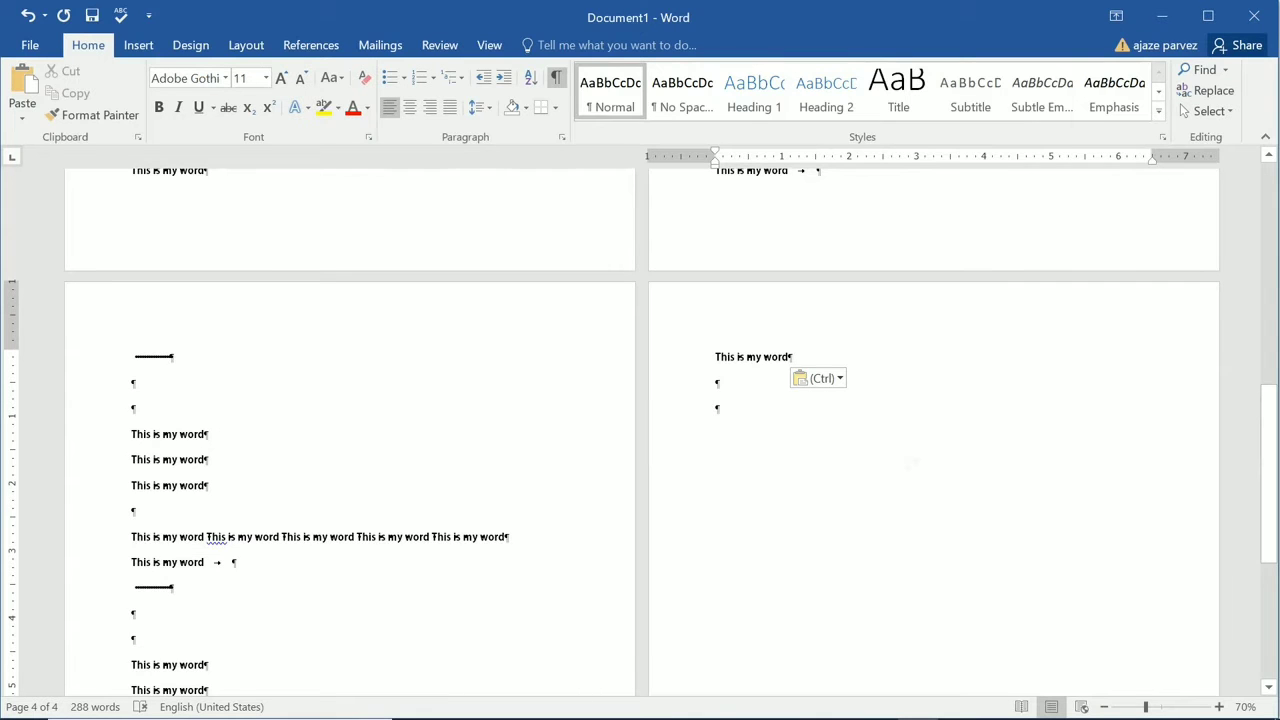
key("ctrl+Home")
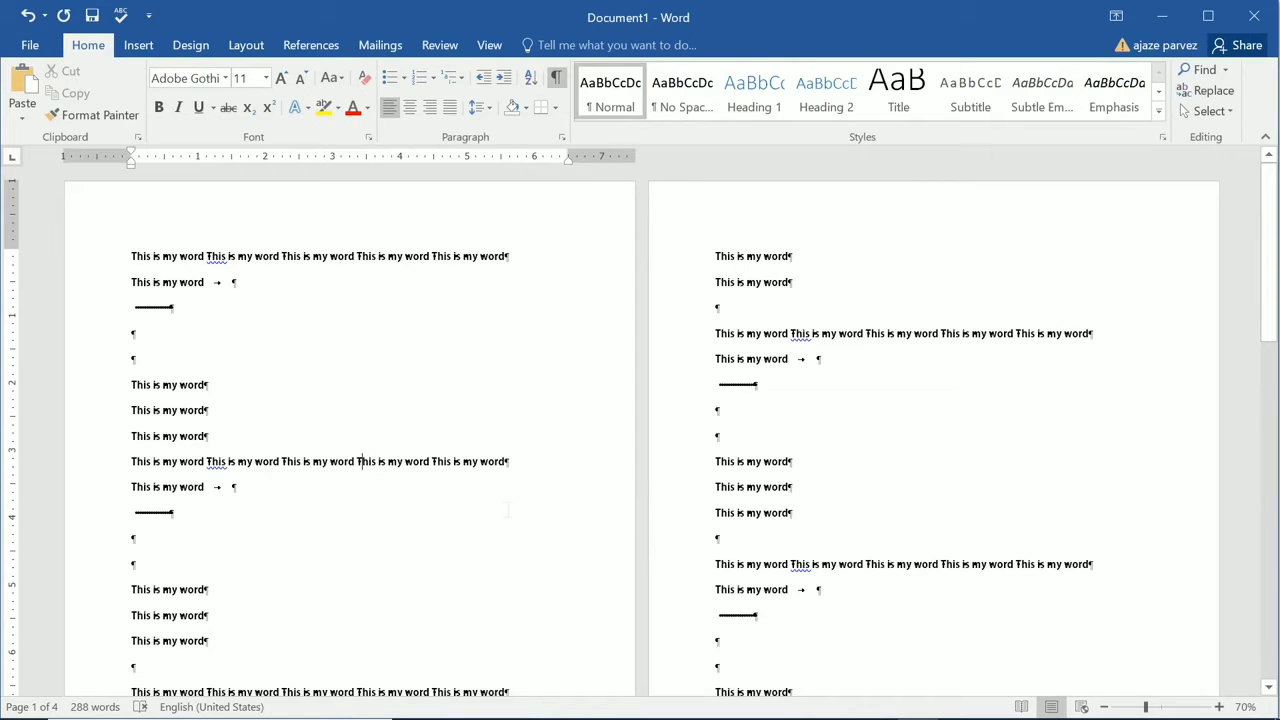
- Advance the insertion point character by character through the text on the first page
key("Right")
key("Right")
key("Right")
key("Right")
key("Right")
key("Right")
key("Right")
key("Right")
key("Right")
key("Right")
key("Right")
- Select the first short line below the empty paragraphs, deselect it, and select the full line again from its beginning
triple_click(246, 395)
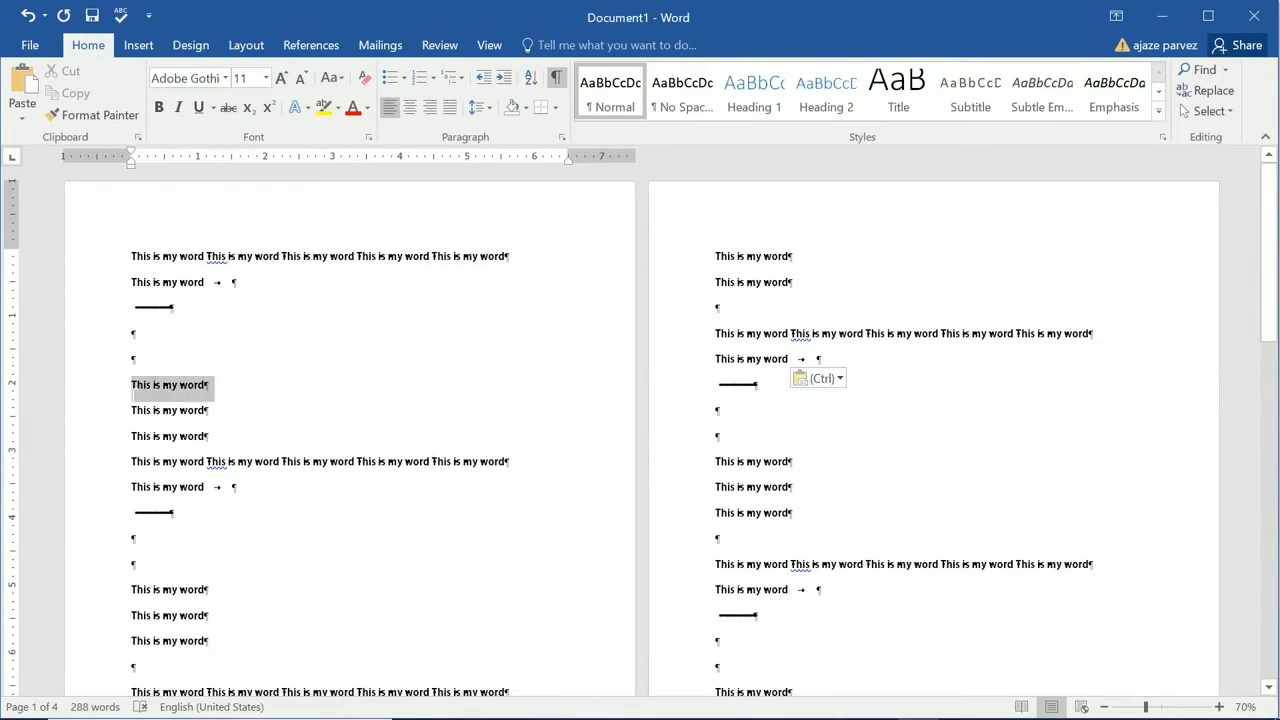
left_click(244, 394)
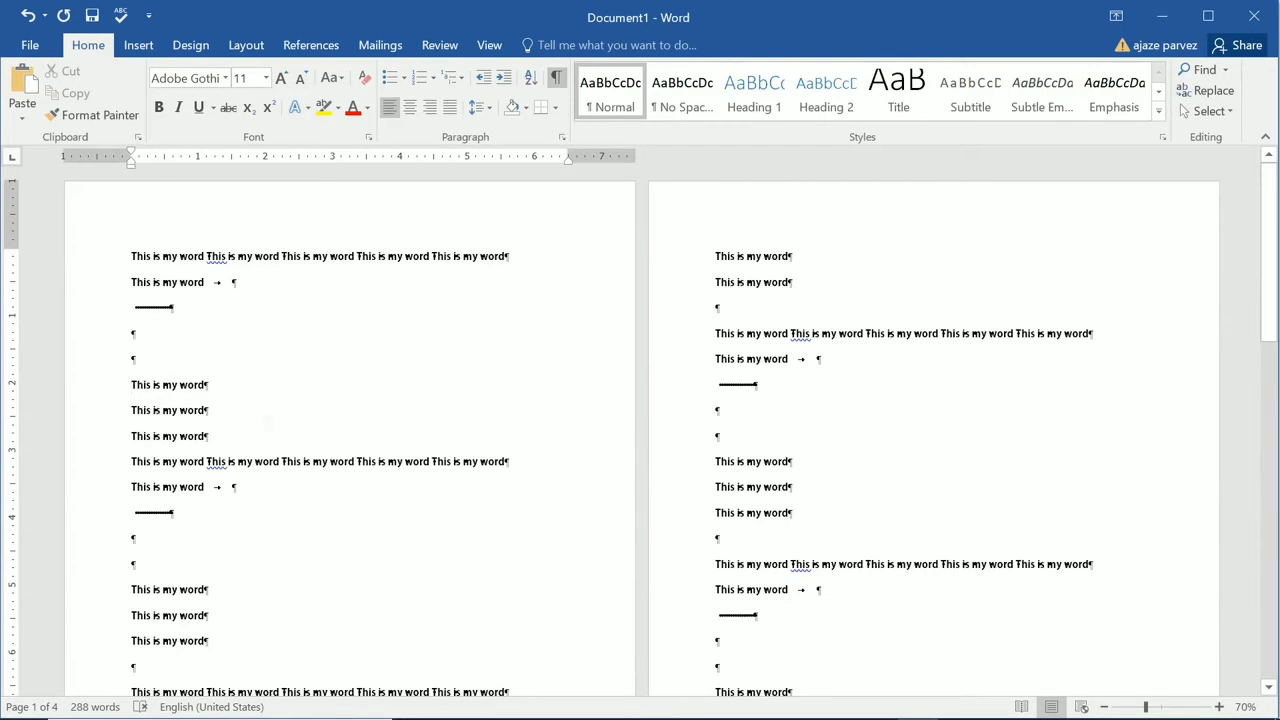
key("Home")
key("shift+Down")
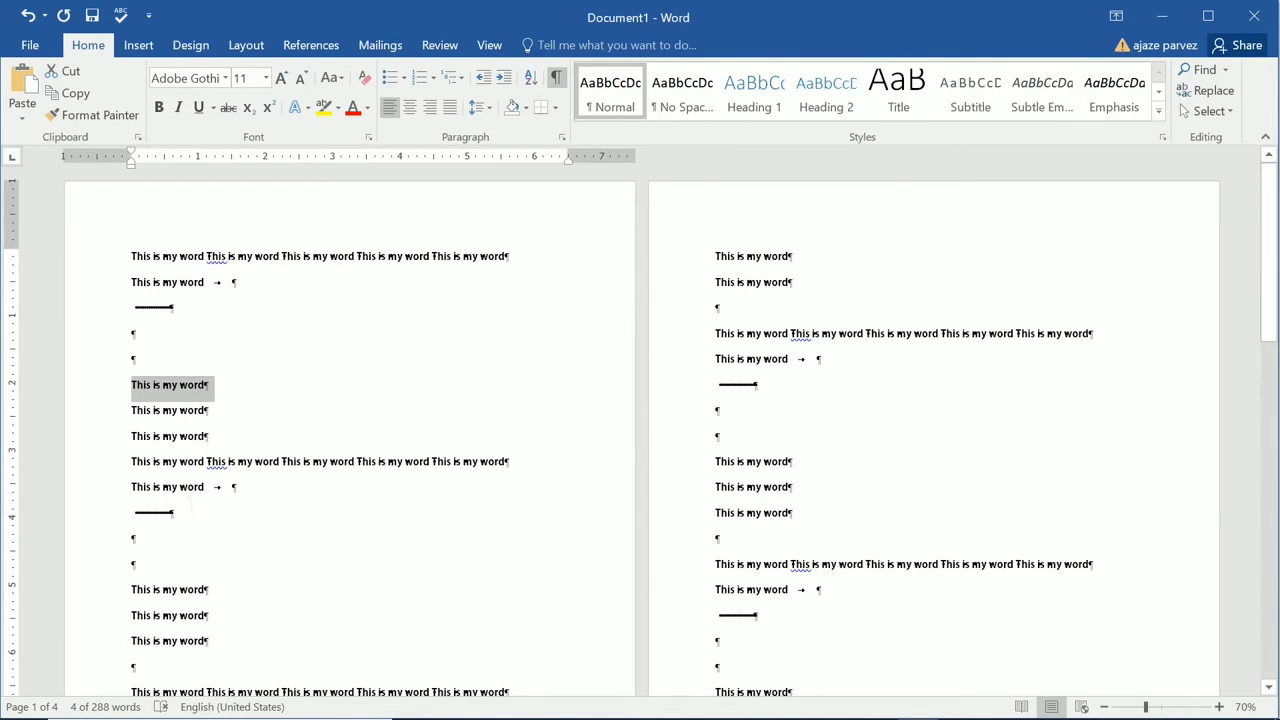
- Delete the third consecutive "This is my word" line above the second long line, undo the deletion, and delete it again
scroll(191, 505, "up", 8, "ctrl")
left_click(183, 505)
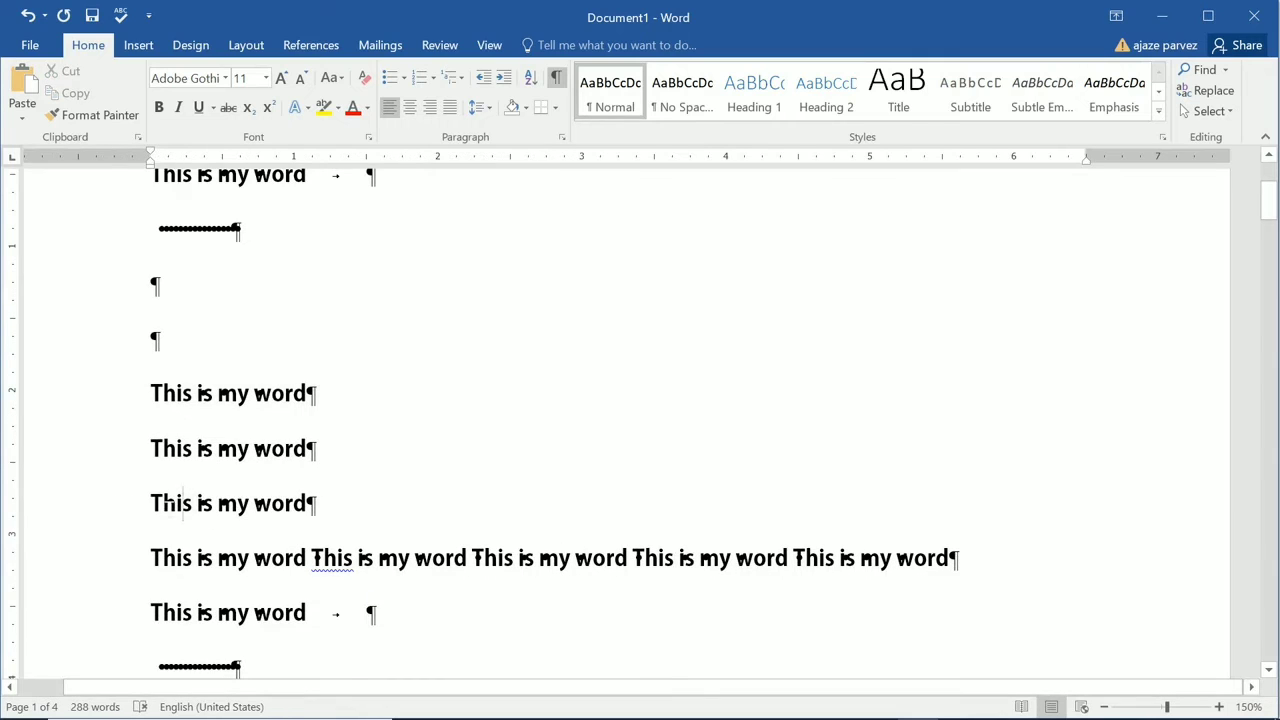
key("Home")
triple_click(183, 508)
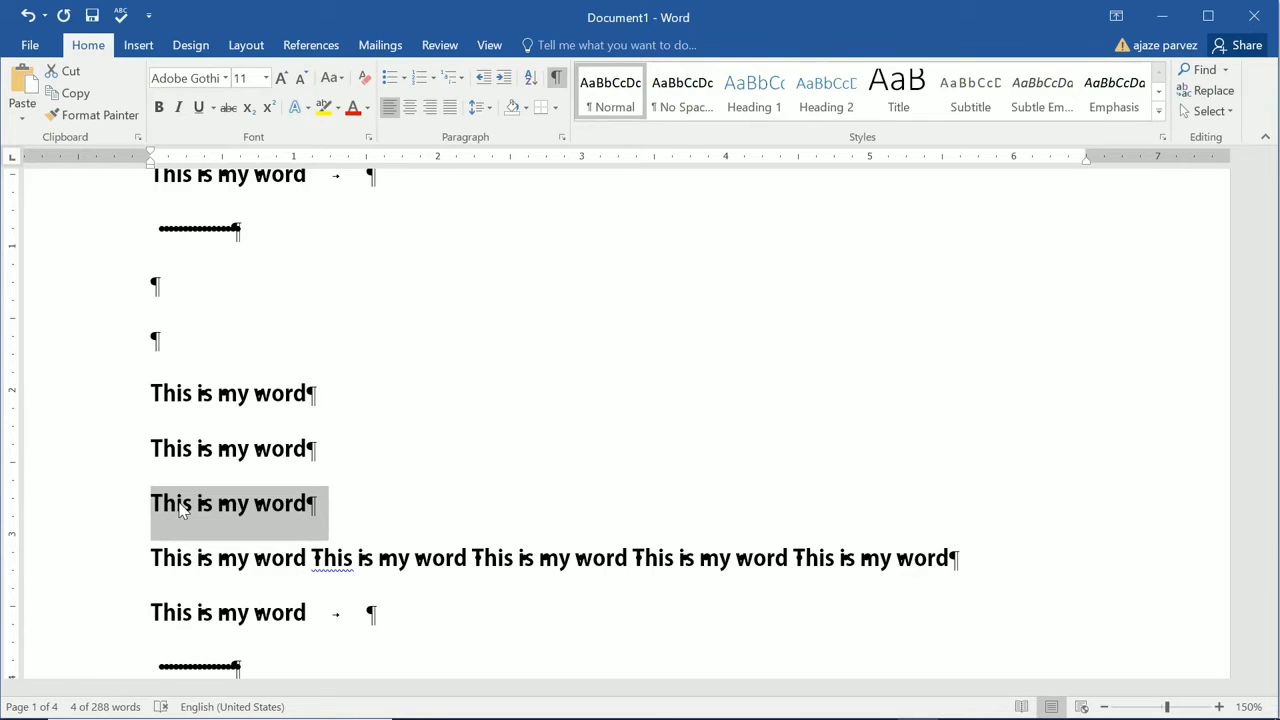
key("Delete")
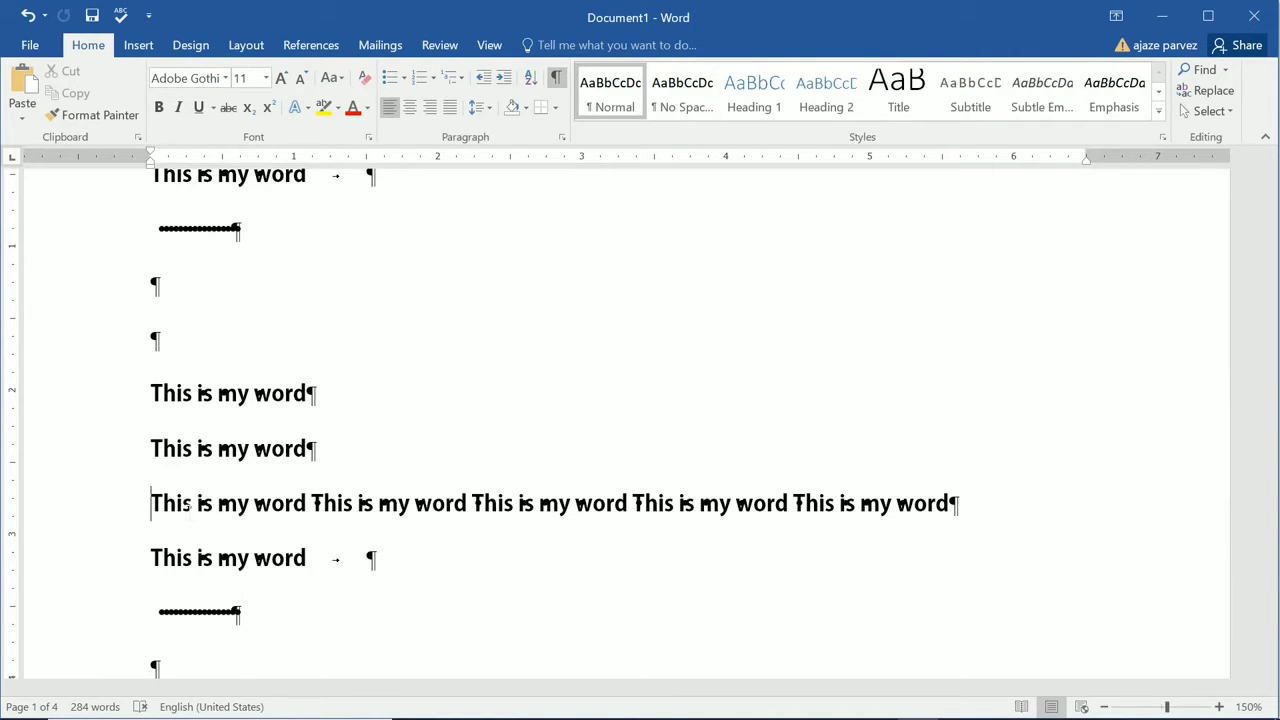
key("ctrl+z")
key("Delete")
- Select "word" in the second line, then paste the copied text block into the second empty paragraph
scroll(338, 487, "up", 3)
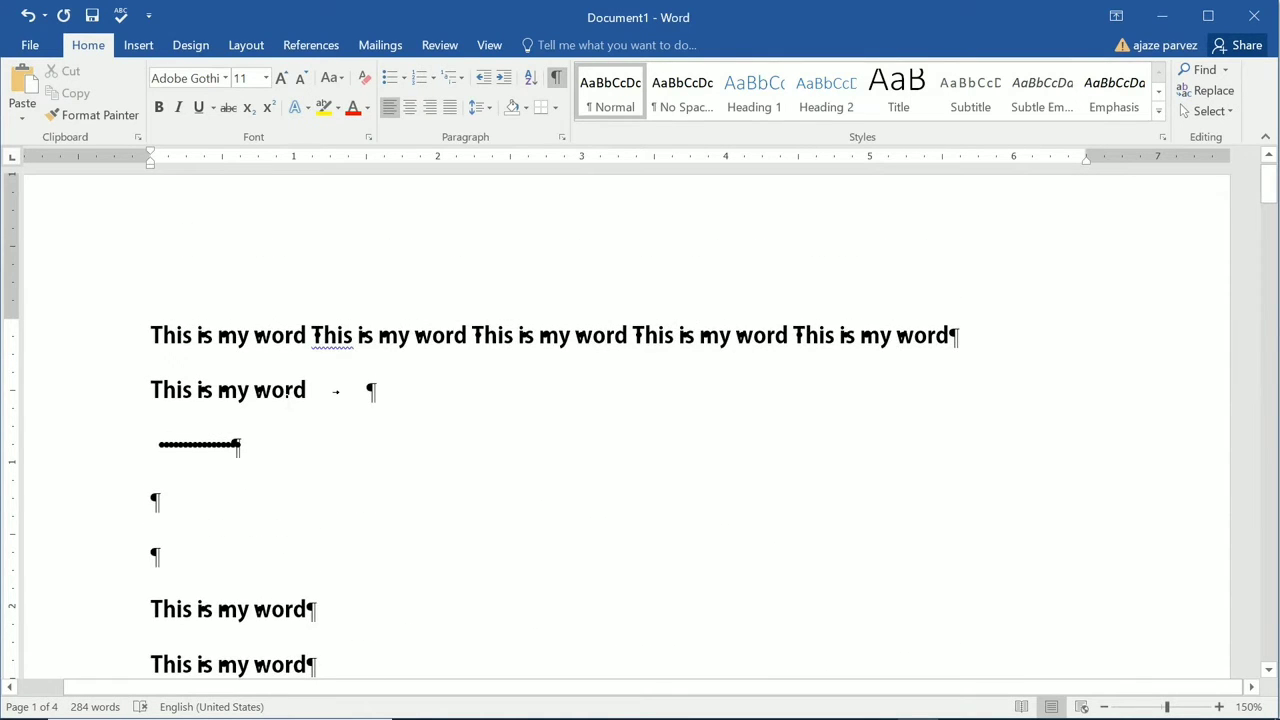
double_click(277, 391)
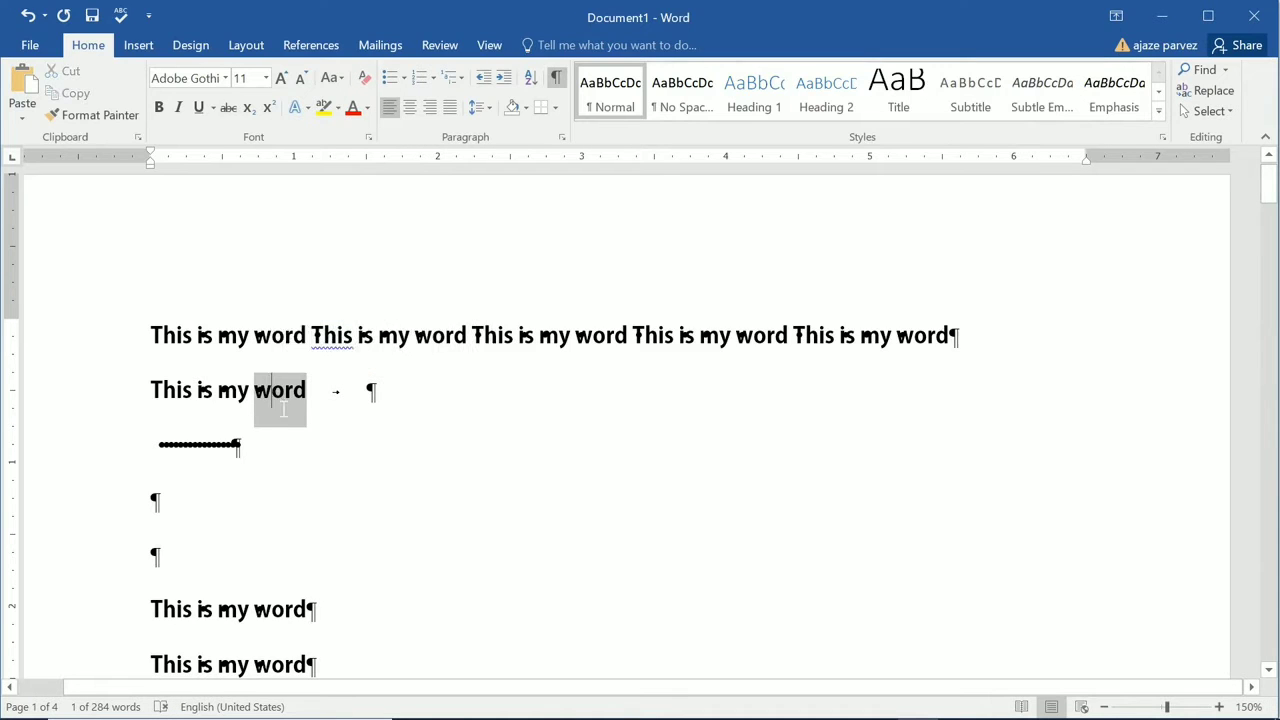
left_click(219, 555)
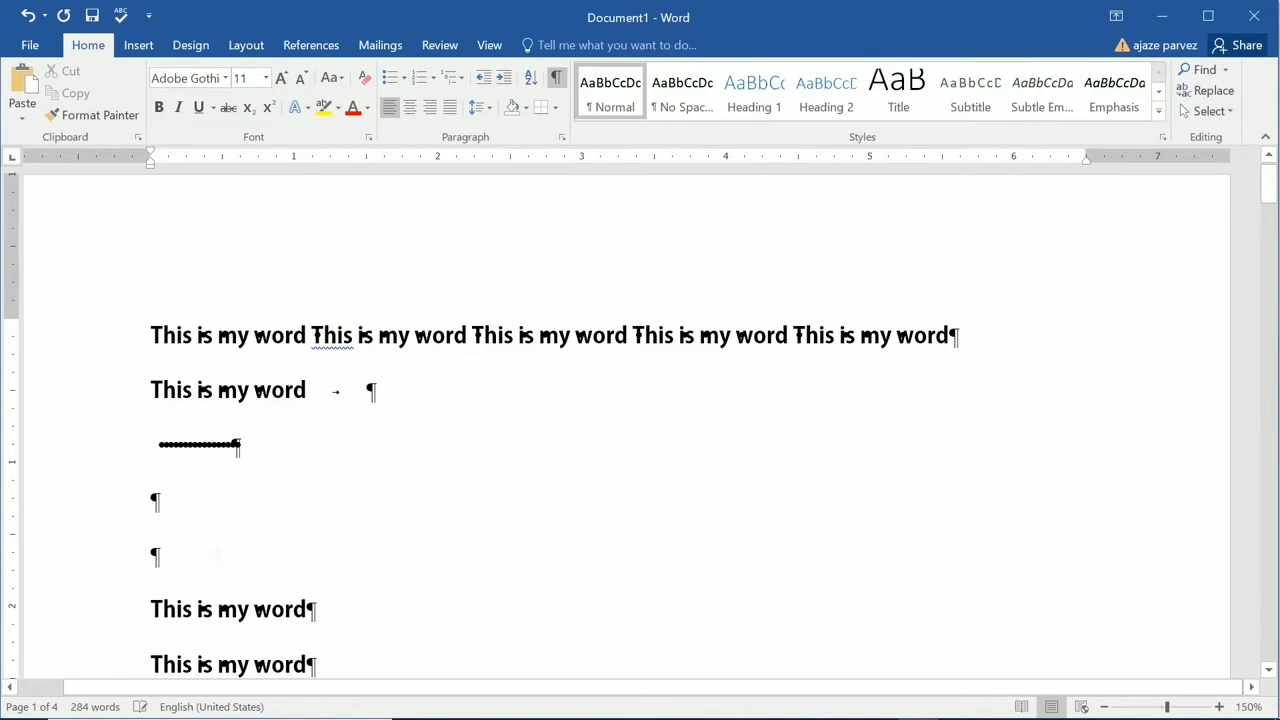
type("This is my word This is my word This is my word")
scroll(640, 420, "up", 5)
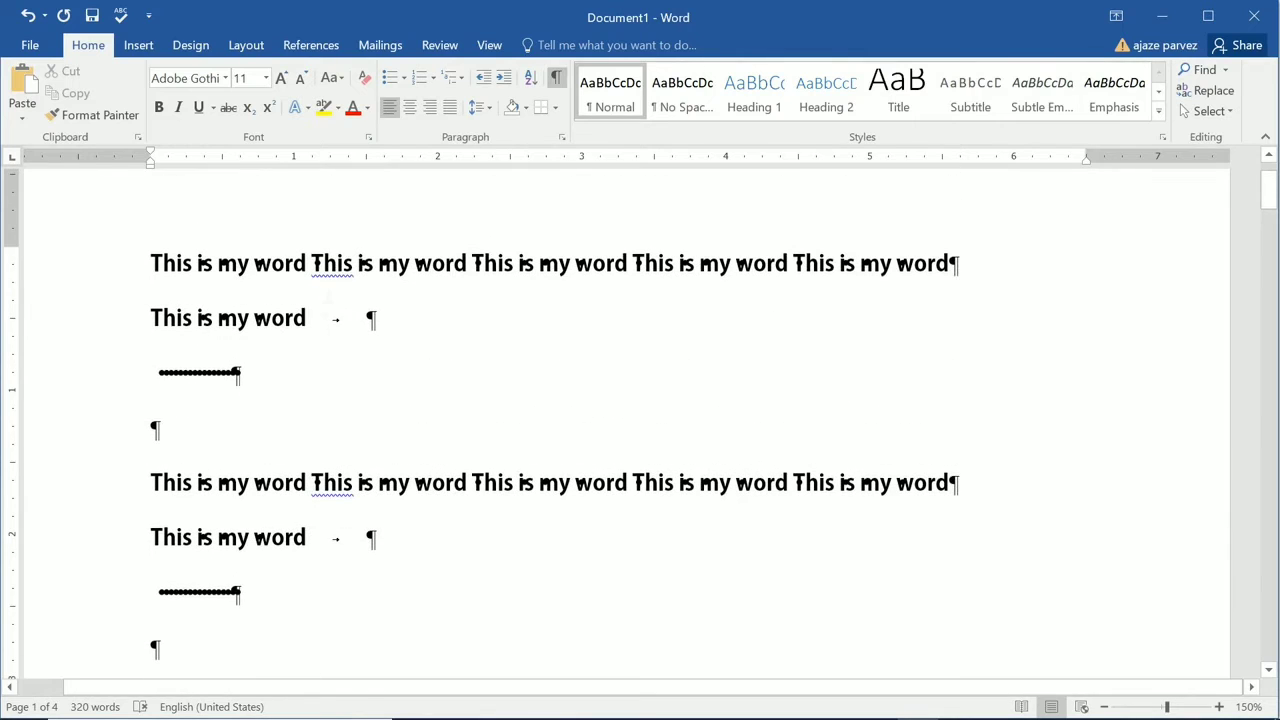
double_click(286, 320)
right_click(284, 320)
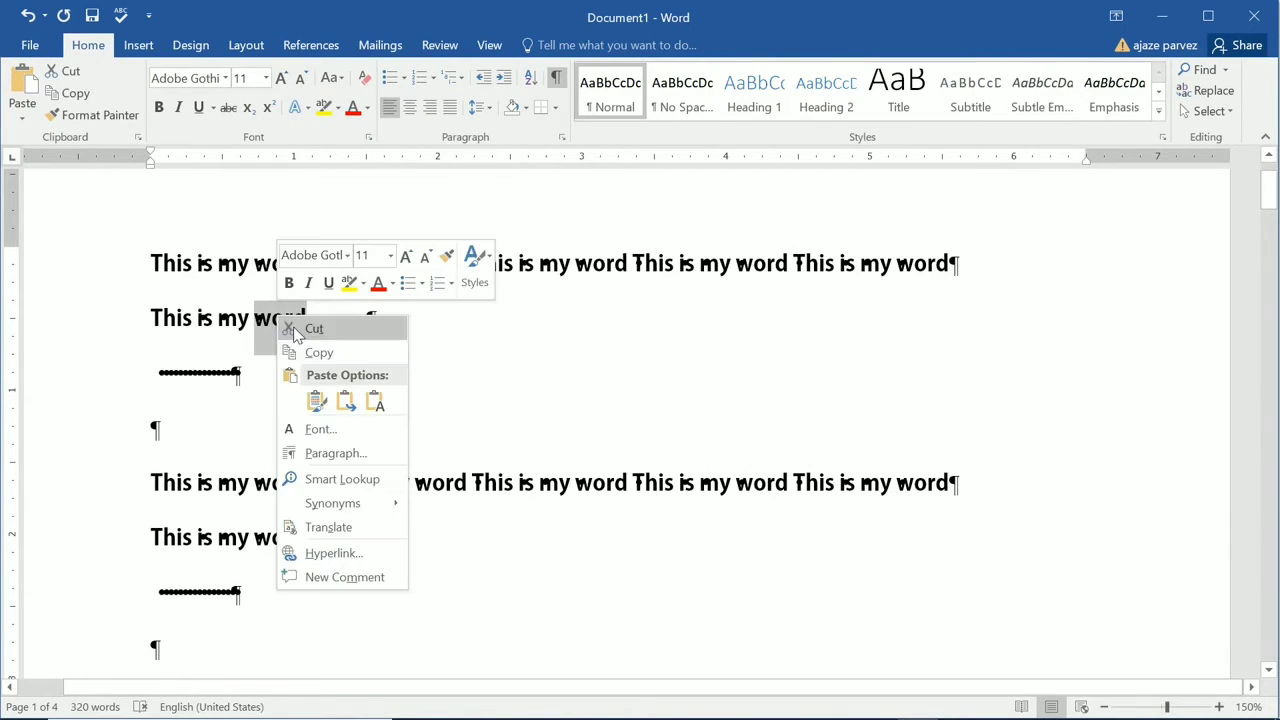
left_click(236, 348)
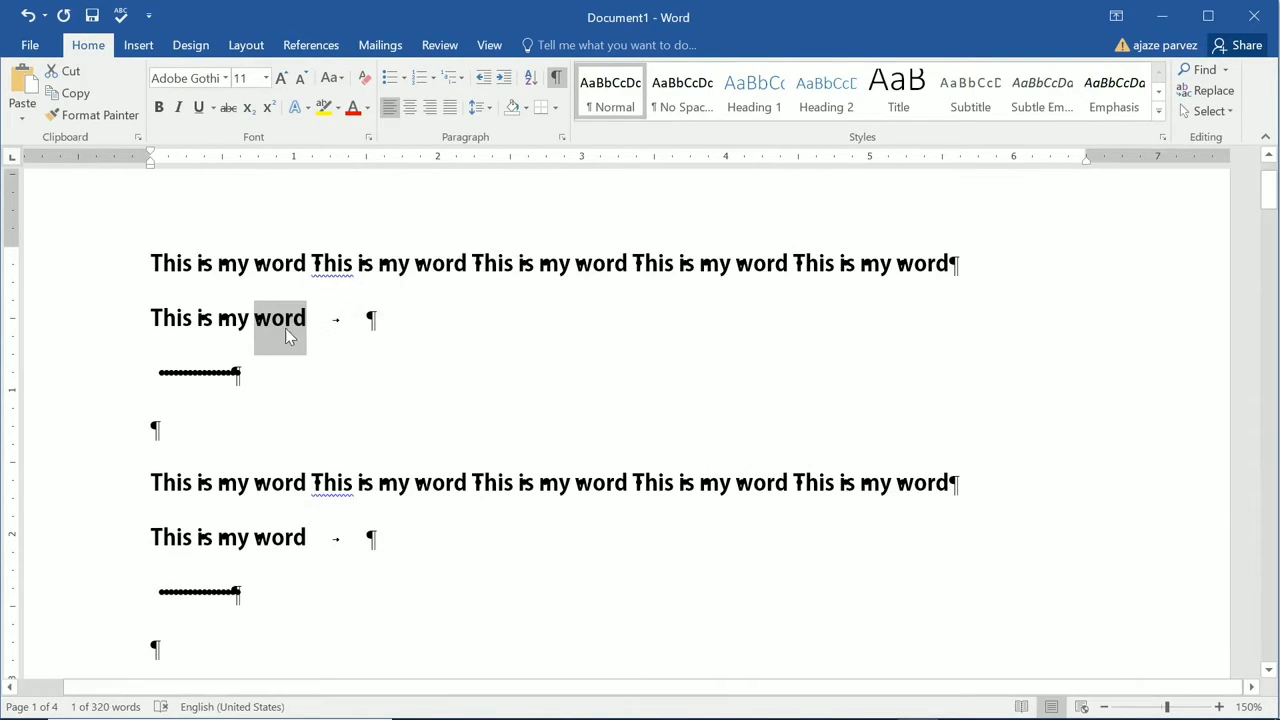
double_click(291, 324)
left_click(429, 350)
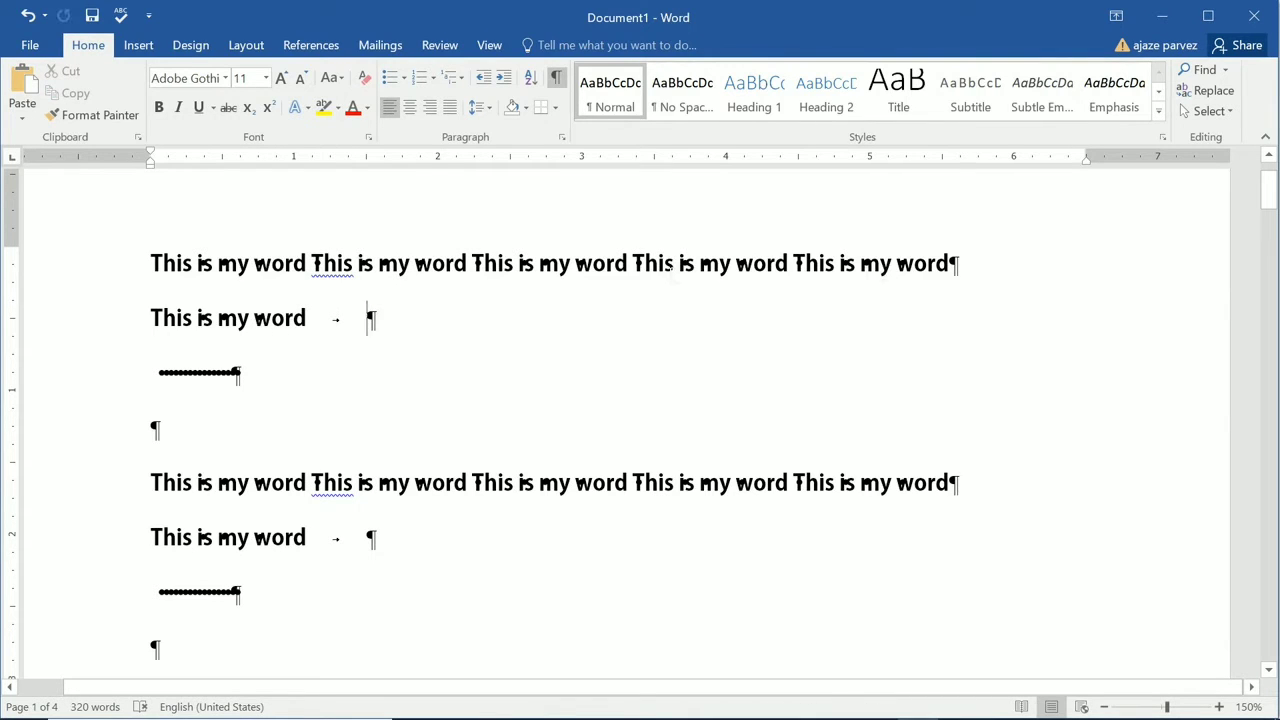
- Copy the fourth "This" in the first line and bring up the paste options at the empty paragraph
double_click(658, 265)
right_click(659, 270)
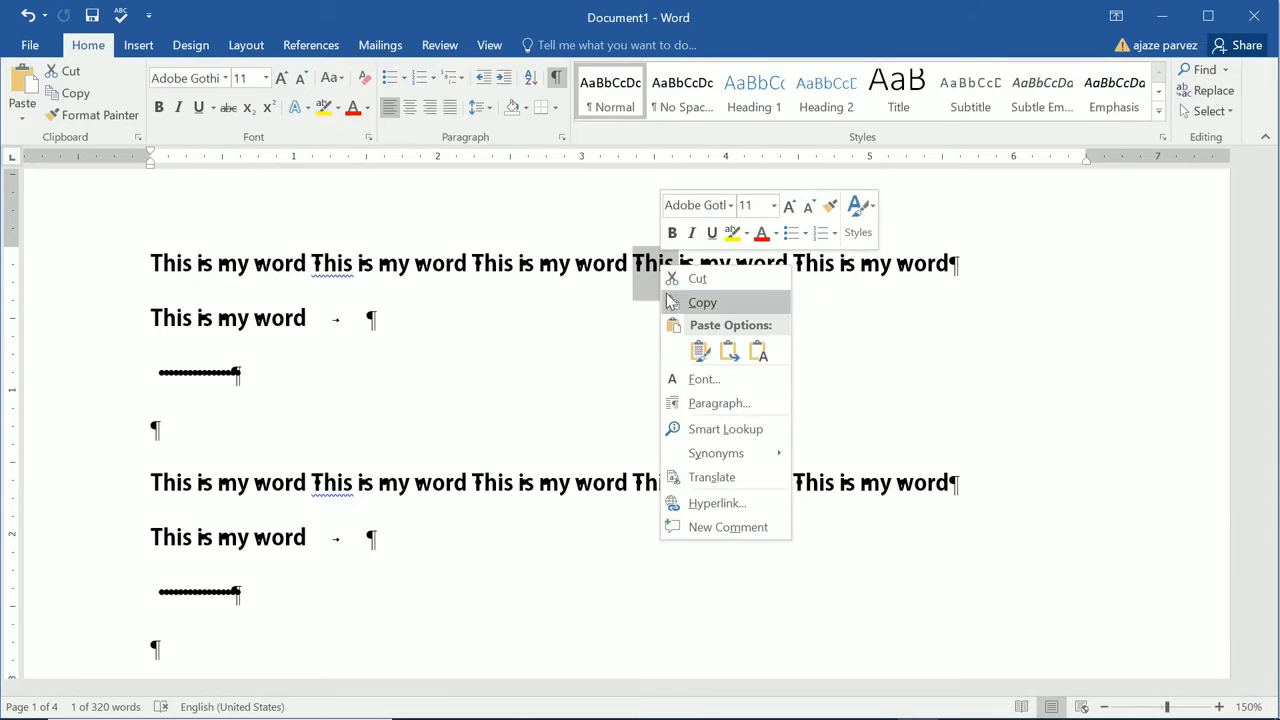
left_click(728, 303)
left_click(153, 436)
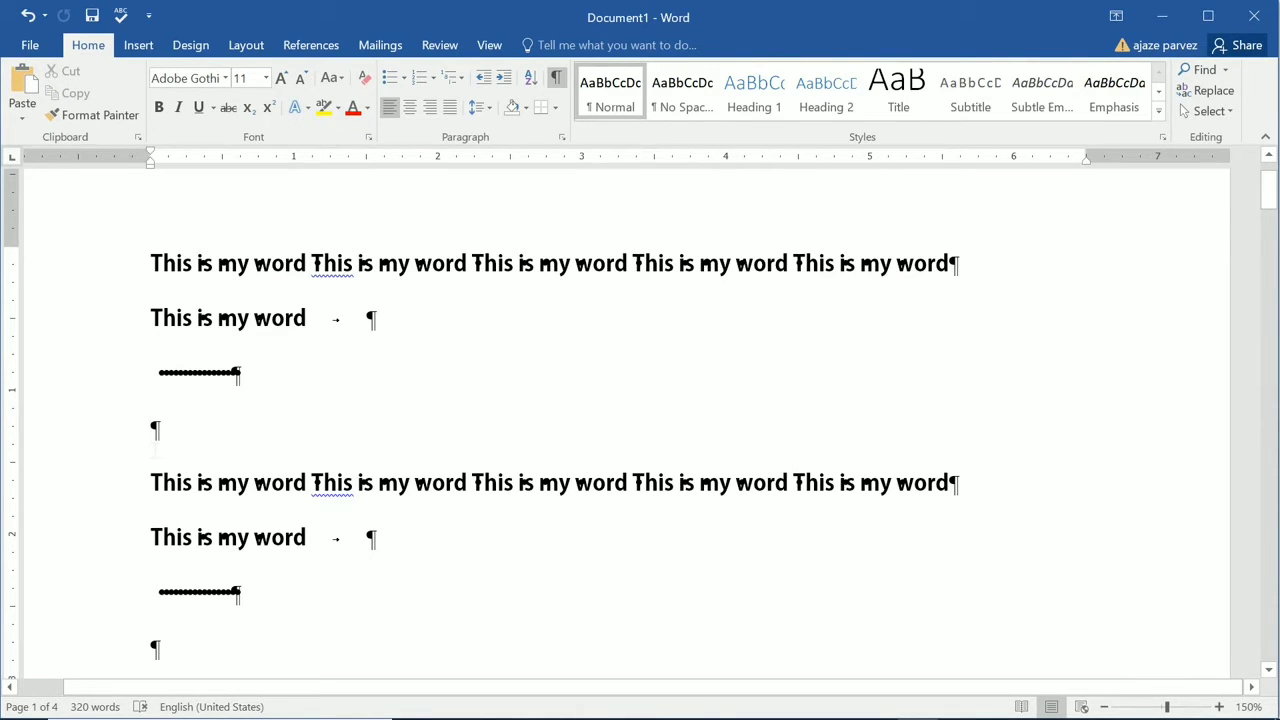
right_click(156, 432)
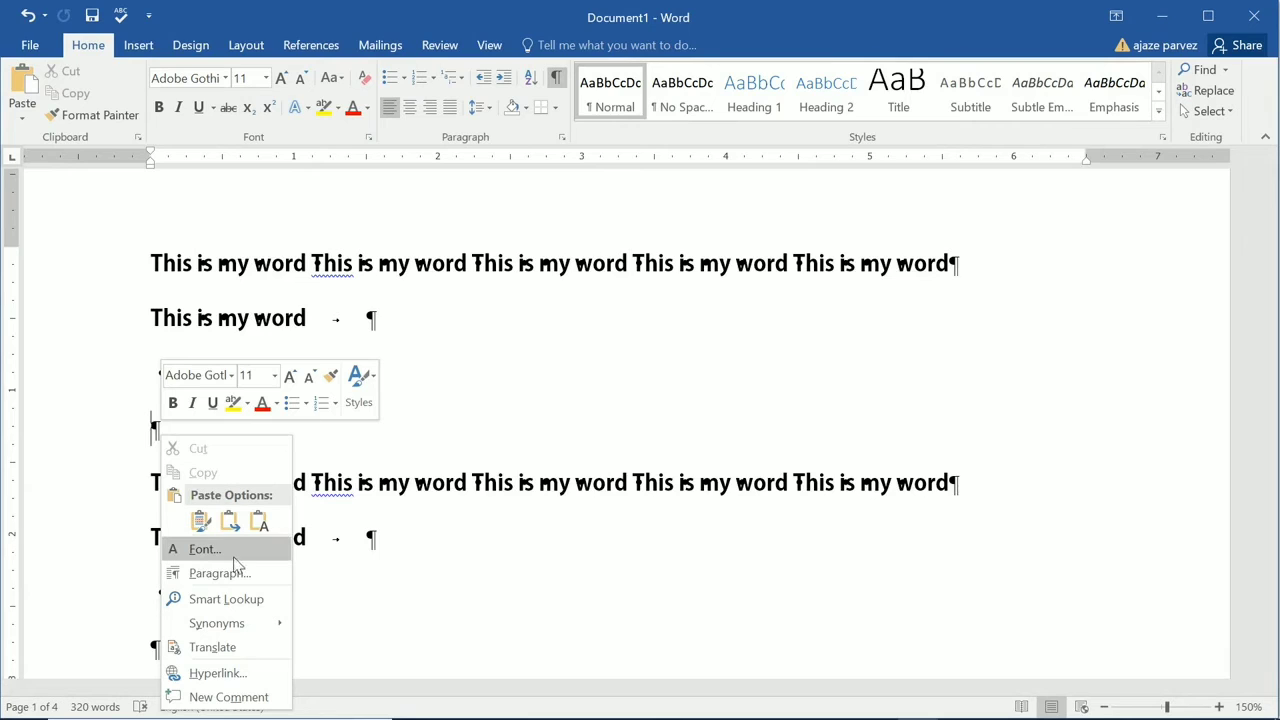
left_click(418, 443)
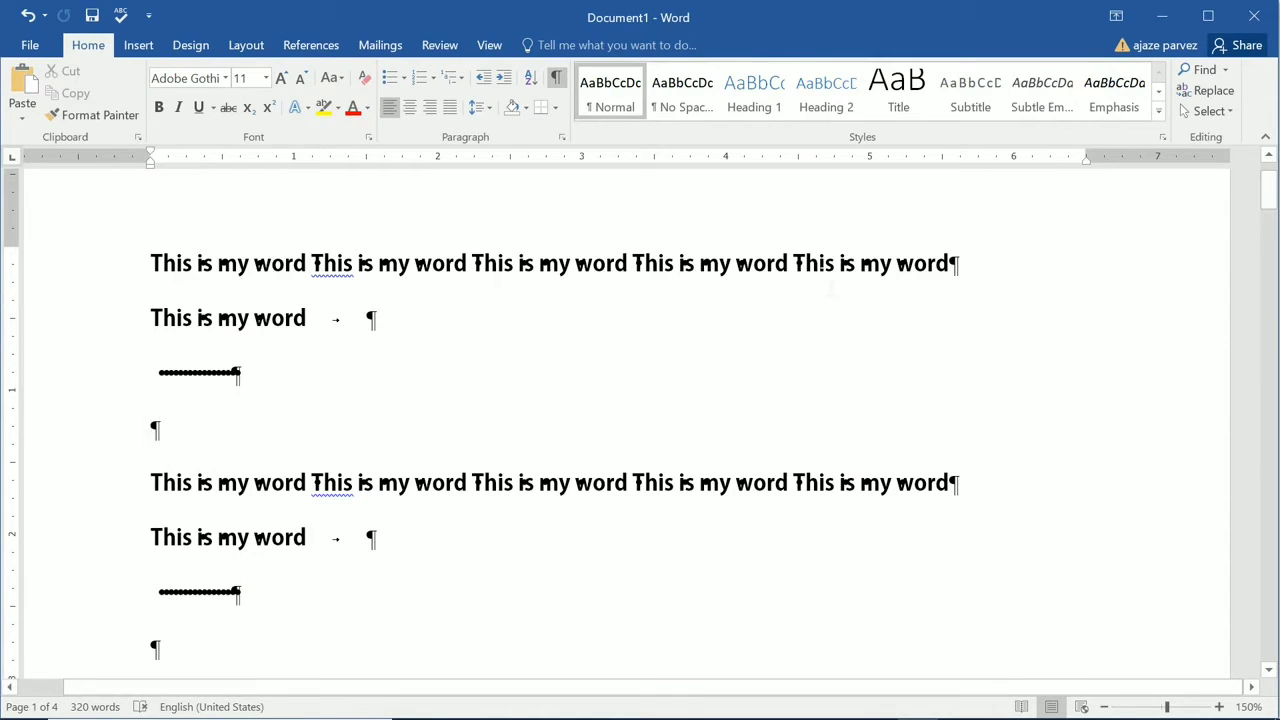
- Copy the fourth "word" in the first line and paste it into the empty paragraph with merged formatting
double_click(756, 265)
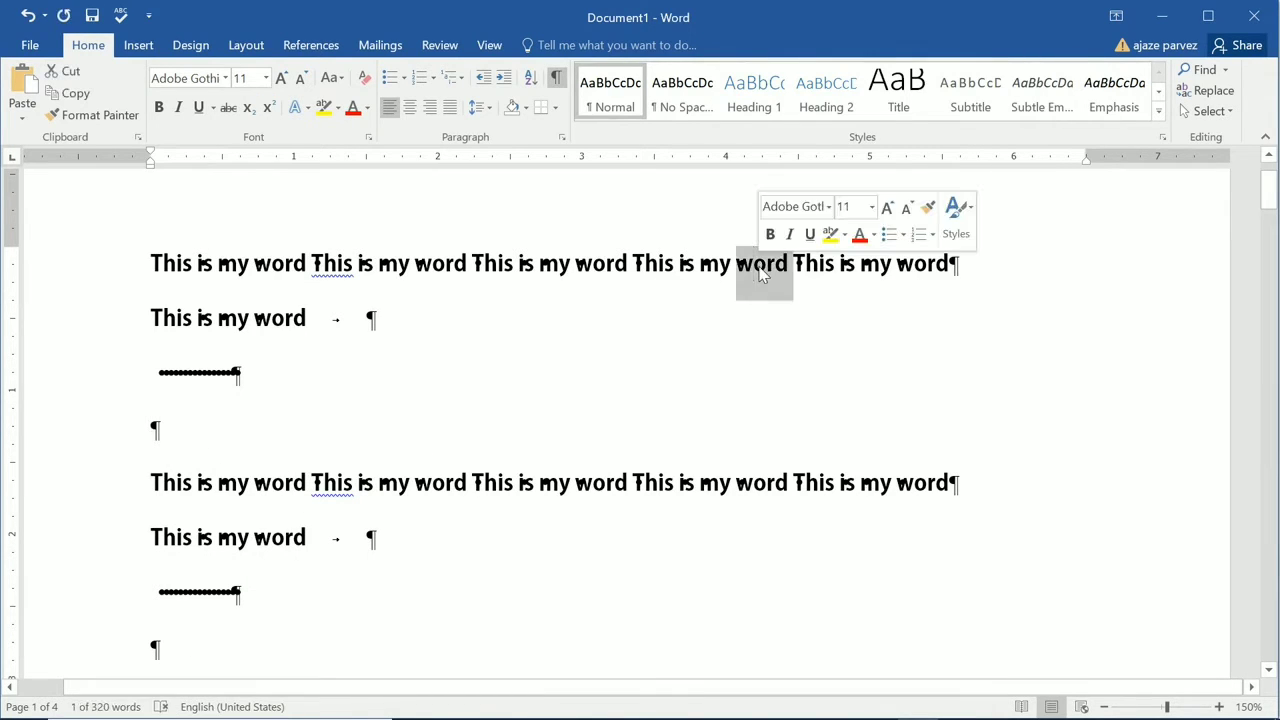
right_click(760, 275)
left_click(805, 304)
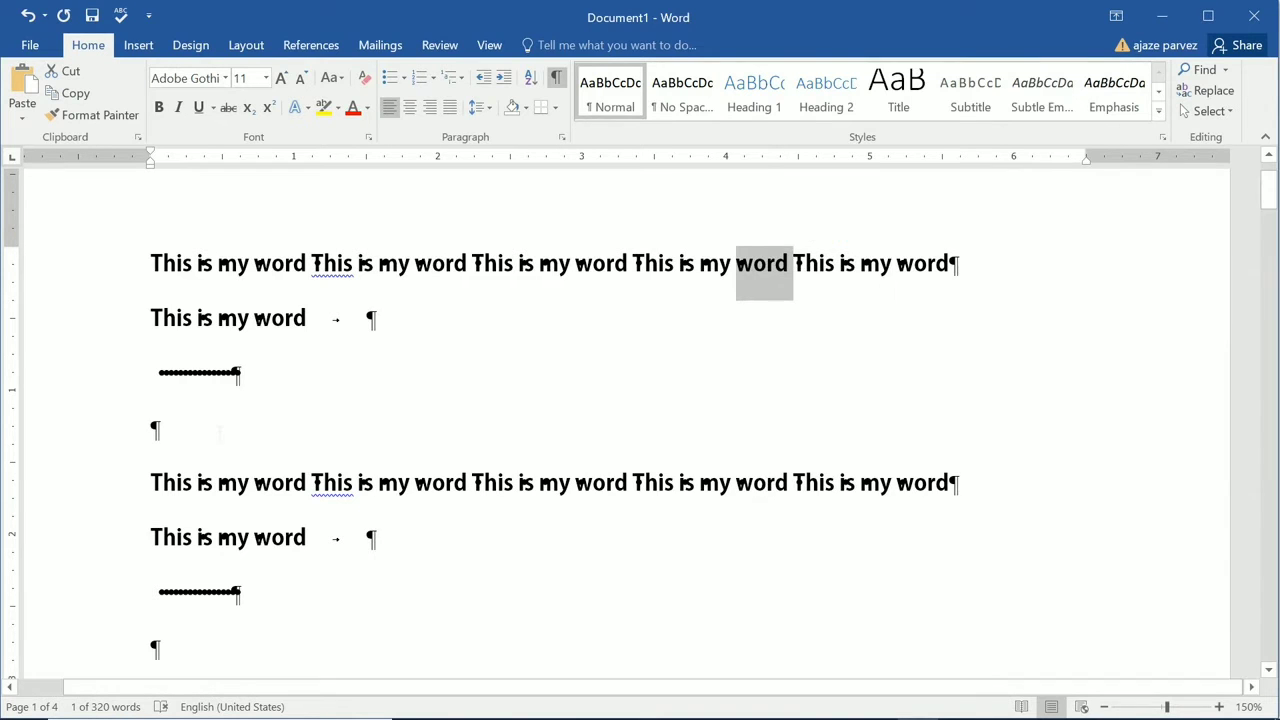
left_click(197, 430)
right_click(197, 426)
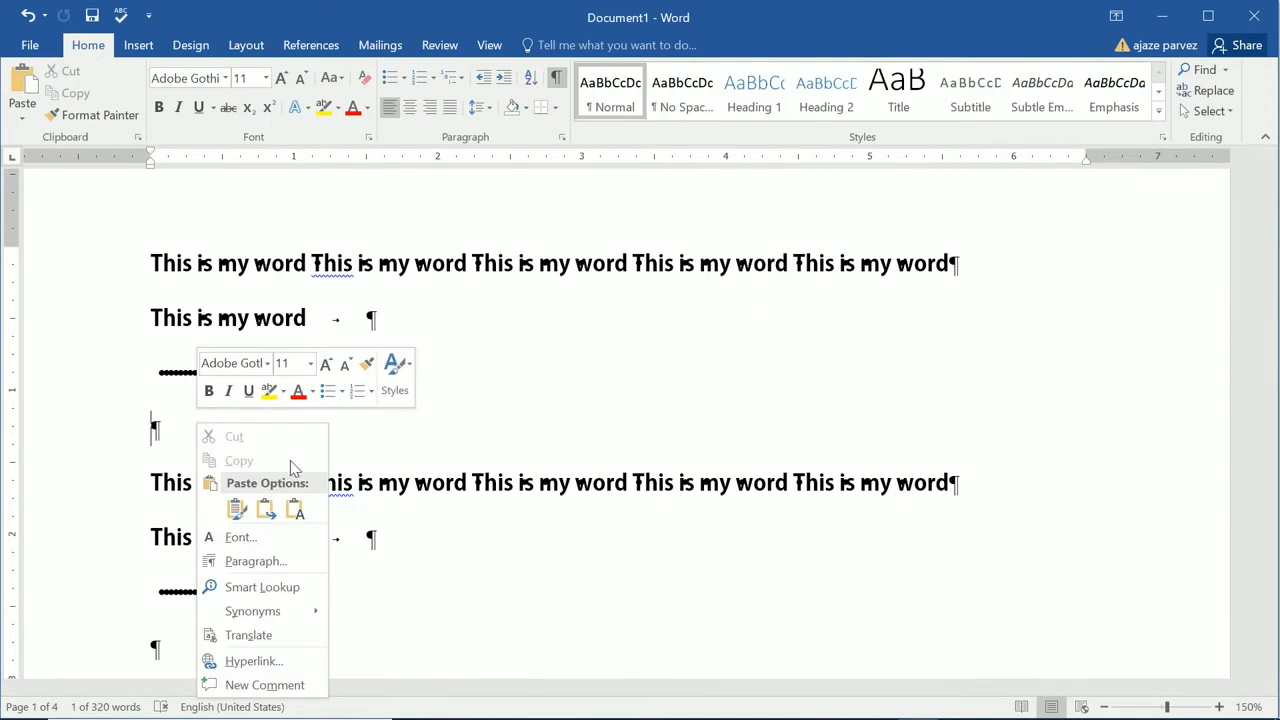
left_click(266, 510)
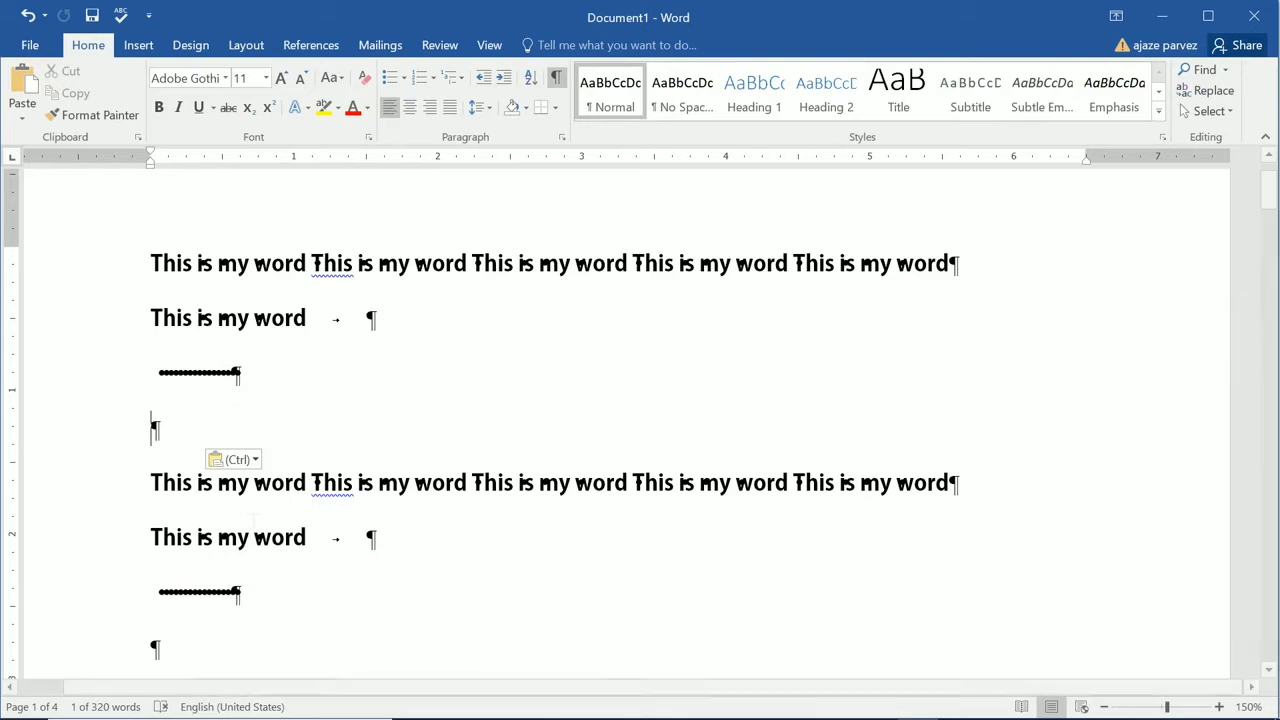
scroll(280, 435, "up", 4)
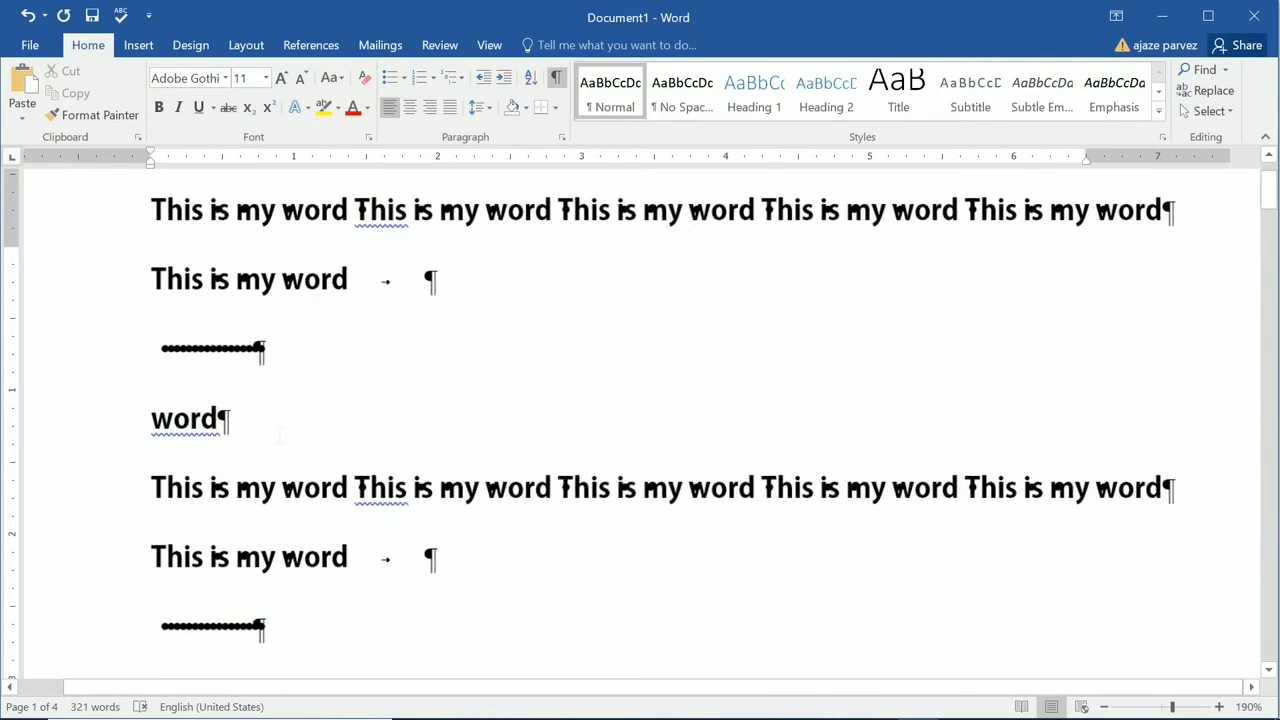
- Join the separate "word" line to the dotted line above it, and split it back onto its own line
scroll(280, 435, "up", 6)
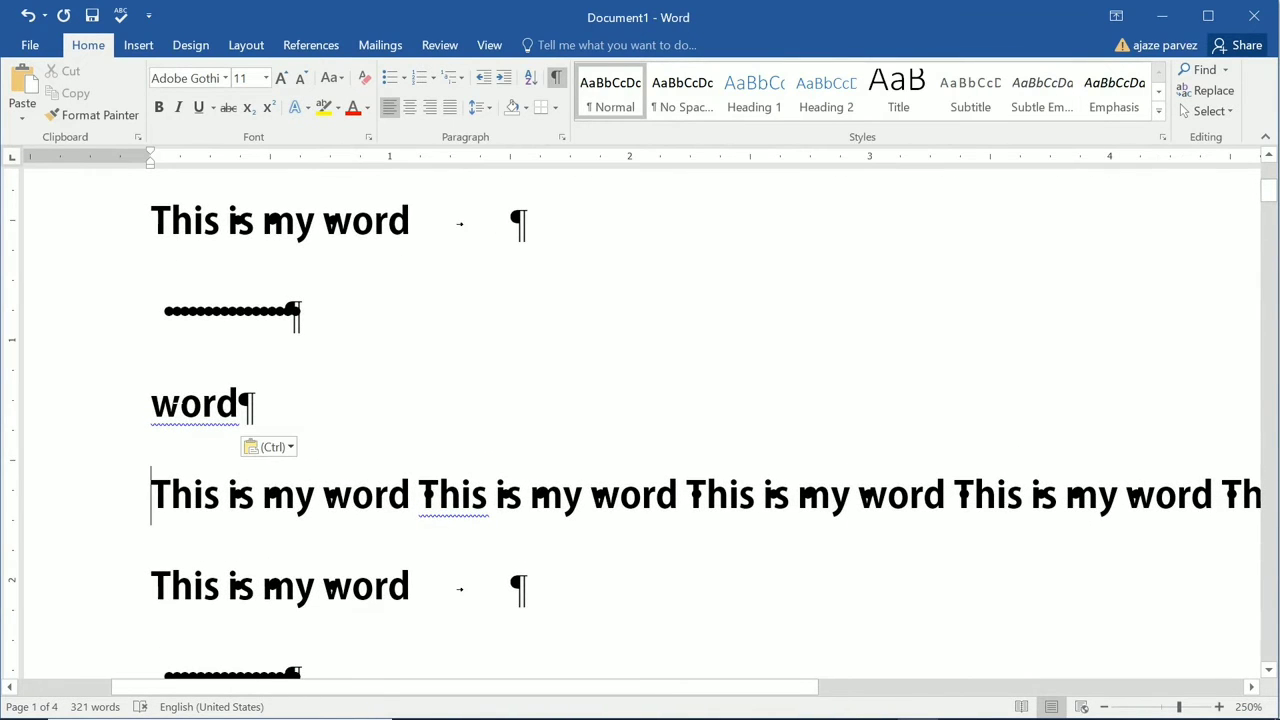
key("Up")
key("BackSpace")
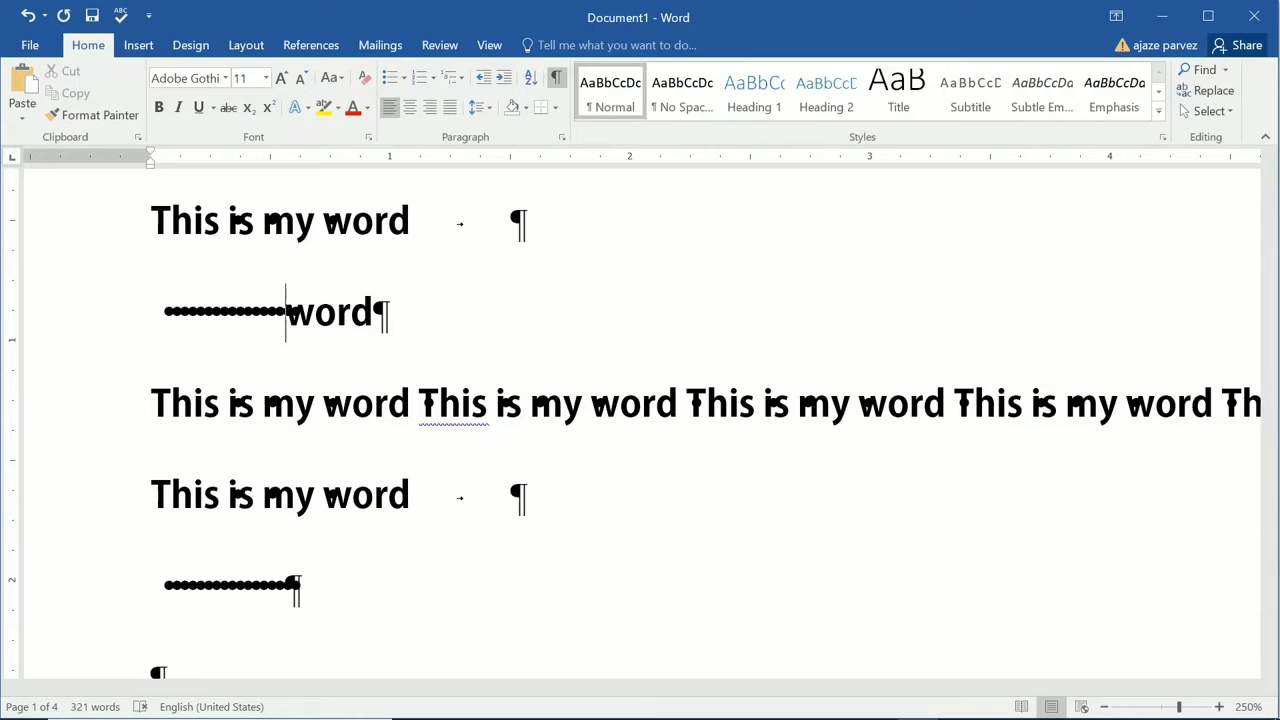
key("Return")
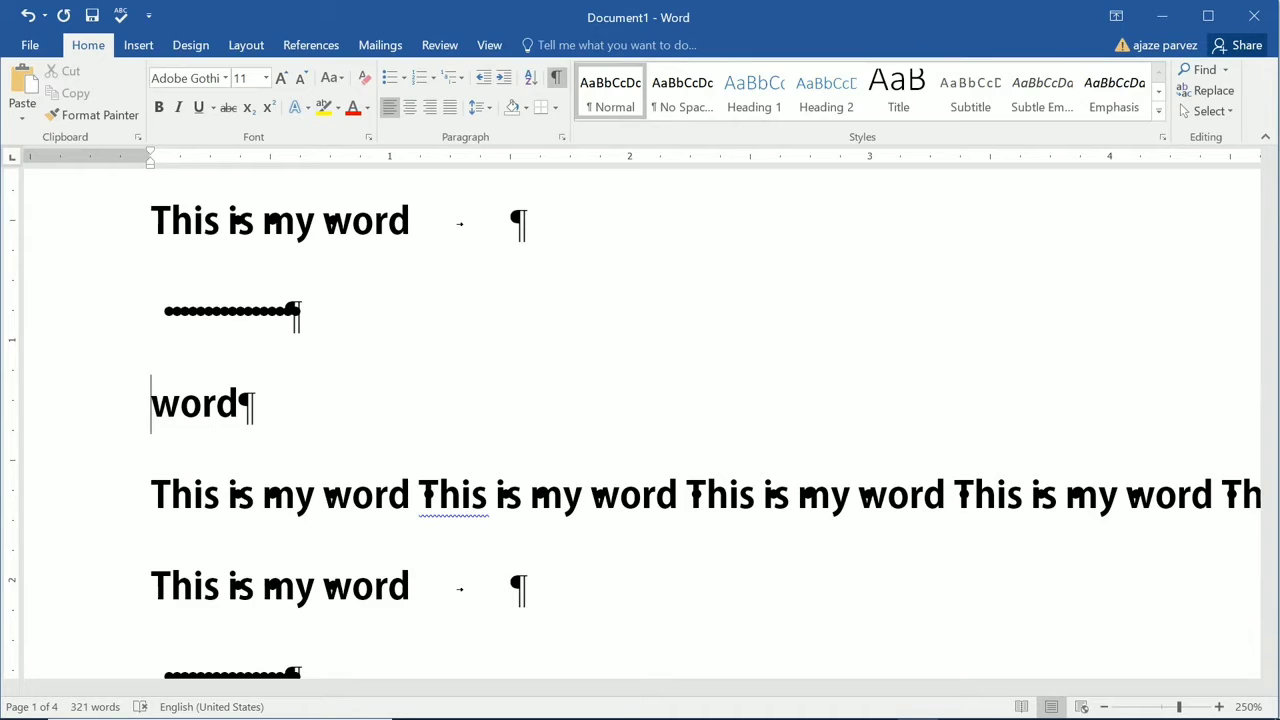
- Delete the "o" from the separate "word" line, trying forward and backward deletion from after the "w" with undo in between
key("Right")
key("Delete")
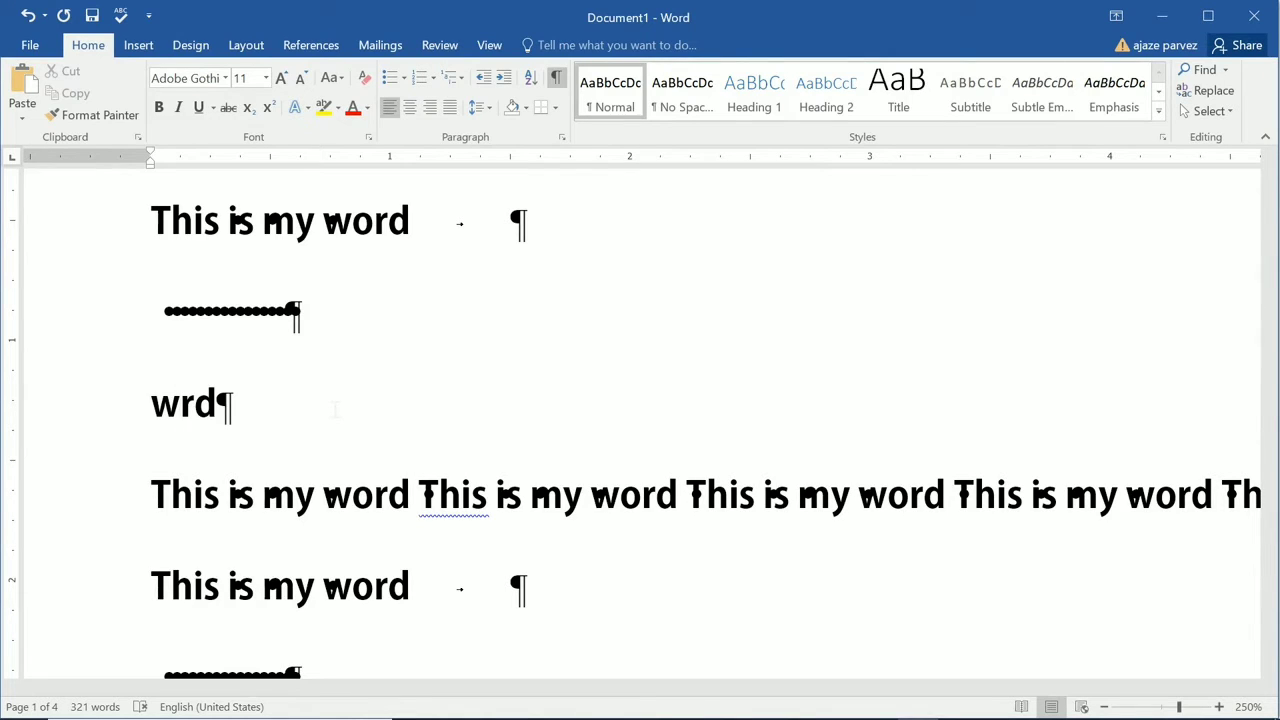
key("ctrl+z")
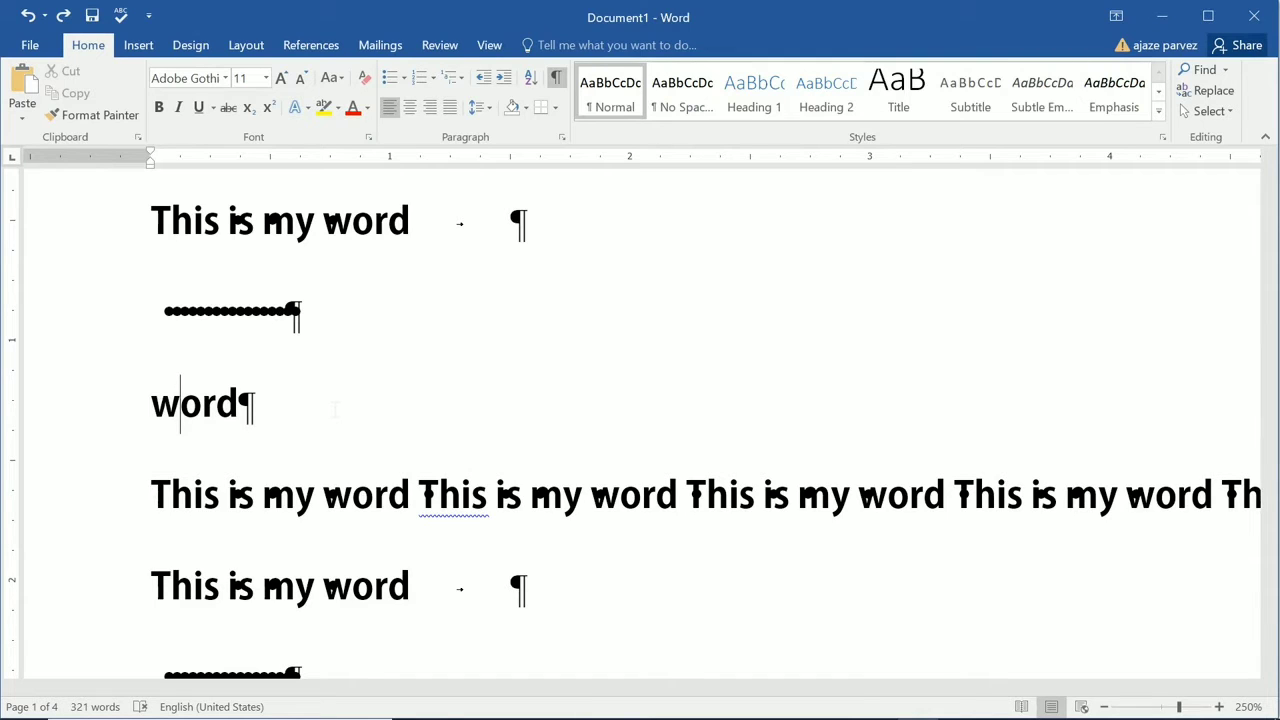
key("BackSpace")
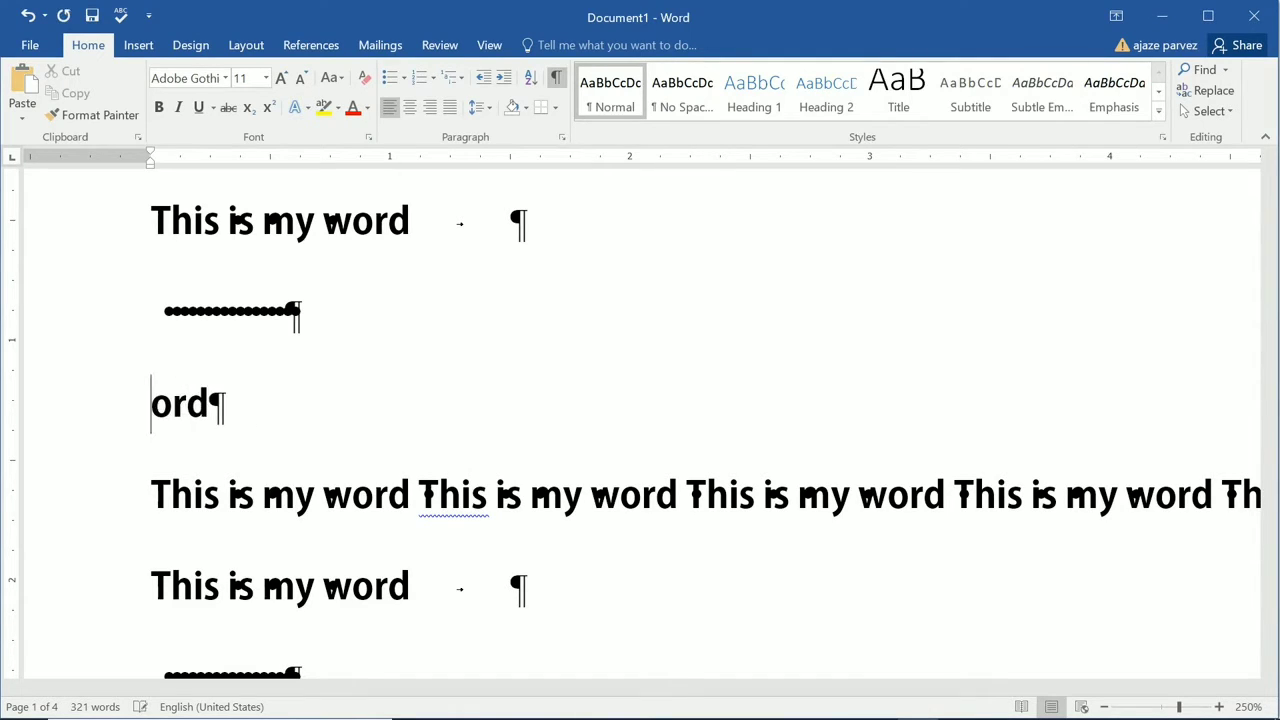
key("ctrl+z")
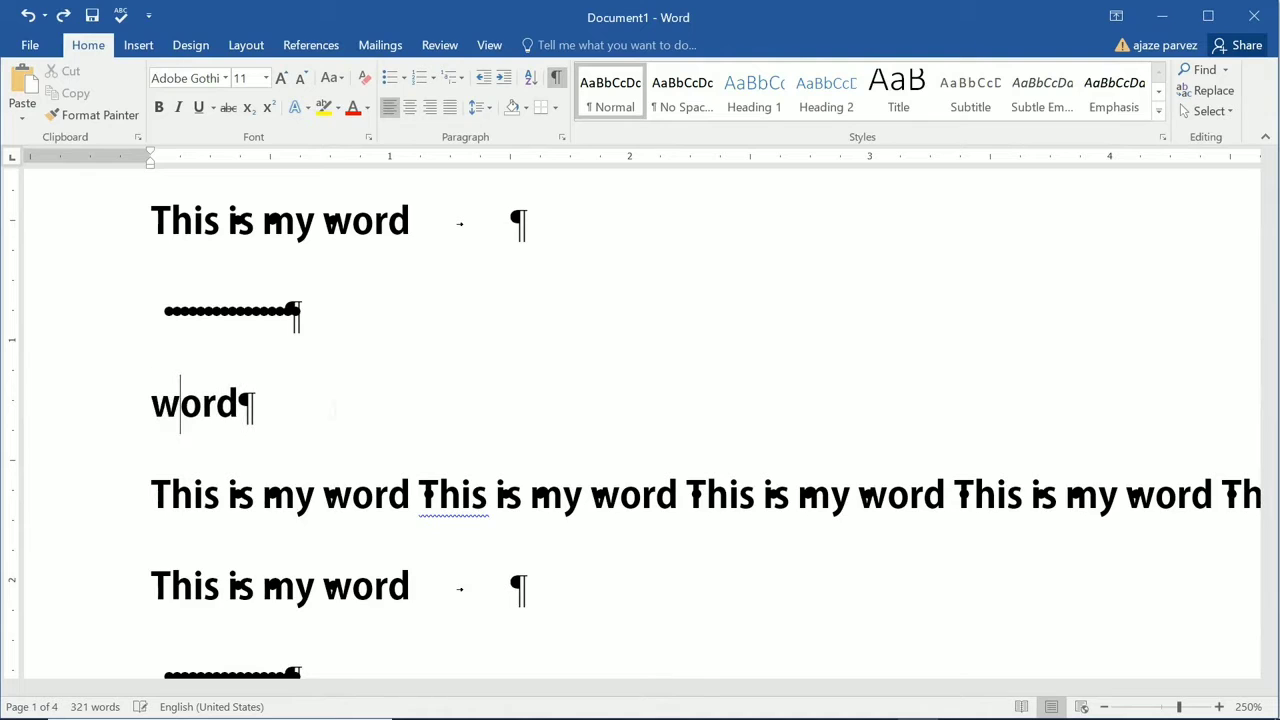
key("Delete")
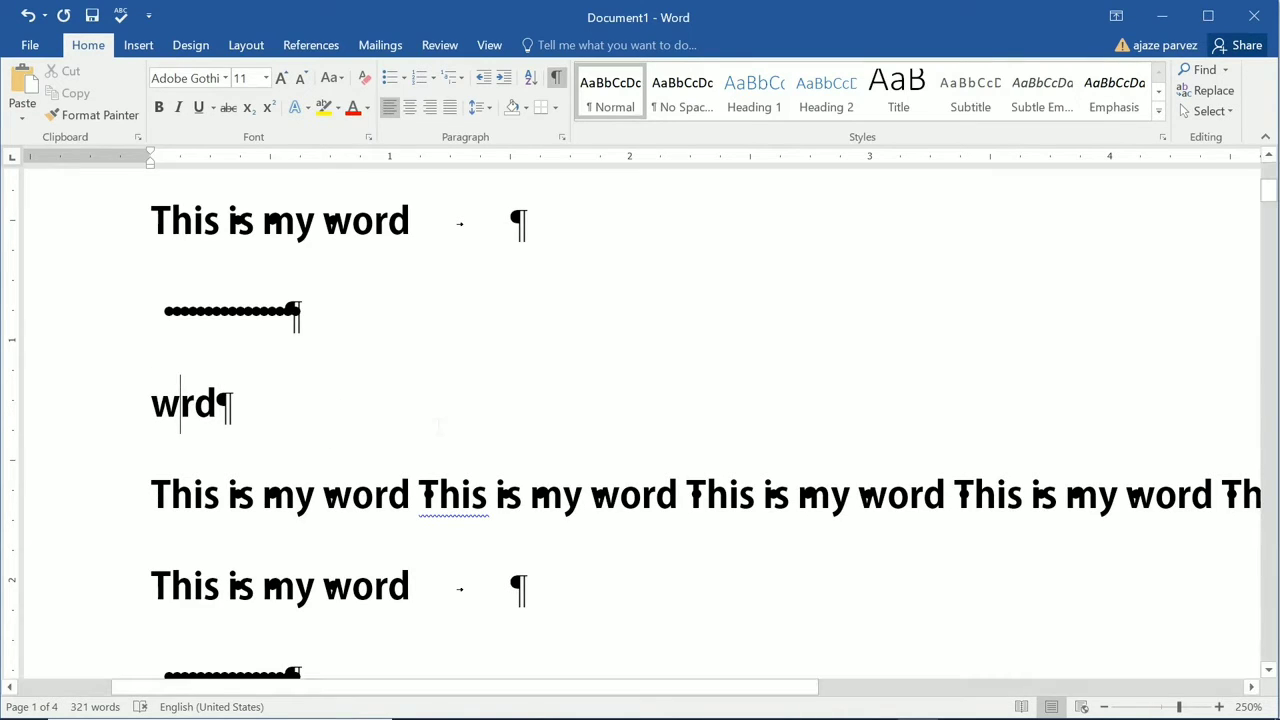
- Switch to the PowerPoint slide show and use pen marks to underline "Insert key" and outline the overtype mode checkboxes on the slide
key("alt+Tab")
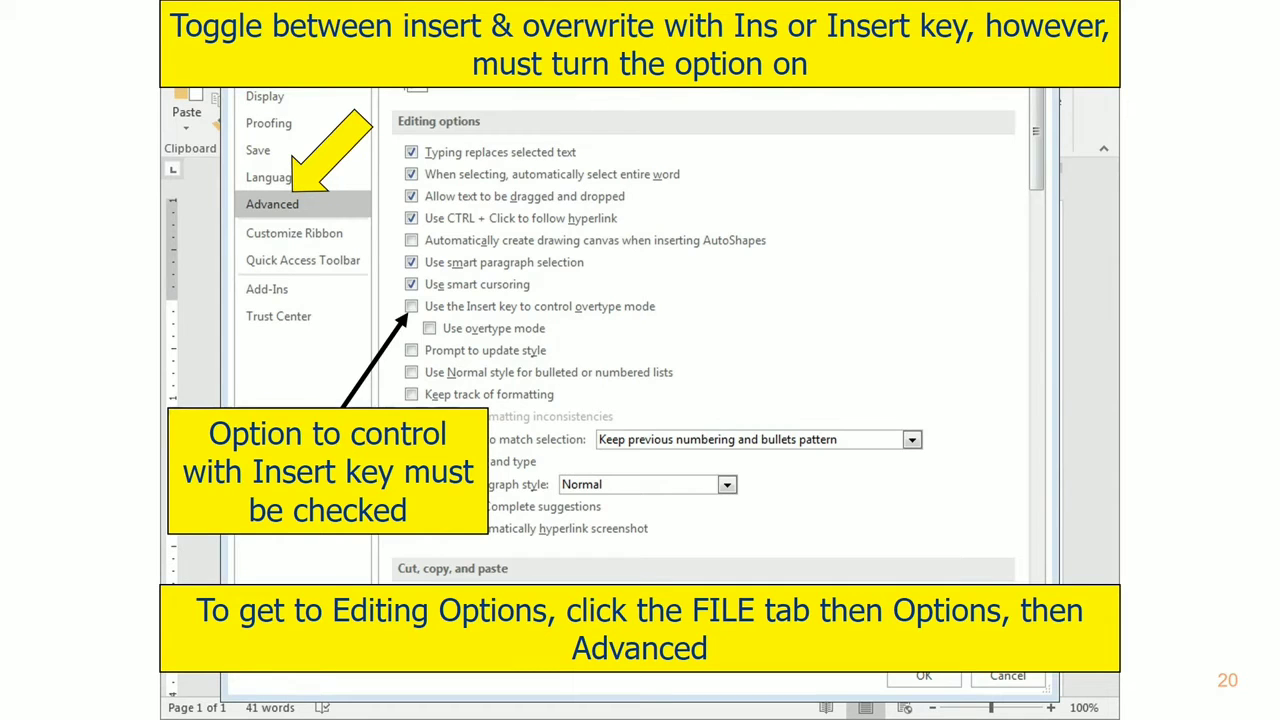
left_click_drag(723, 330, 880, 251)
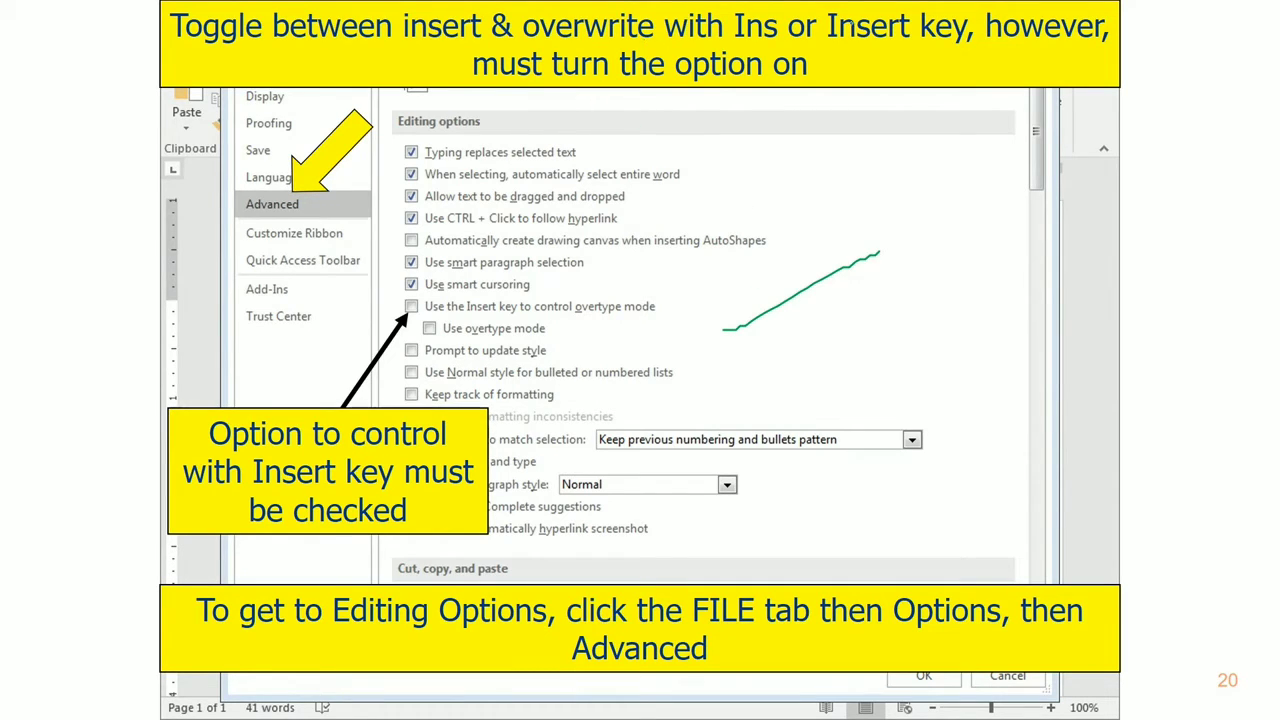
left_click_drag(879, 45, 956, 41)
mouse_move(120, 512)
left_mouse_down()
mouse_move(165, 482)
mouse_move(172, 514)
left_mouse_up()
mouse_move(426, 291)
left_mouse_down()
mouse_move(397, 326)
mouse_move(420, 338)
mouse_move(404, 300)
left_mouse_up()
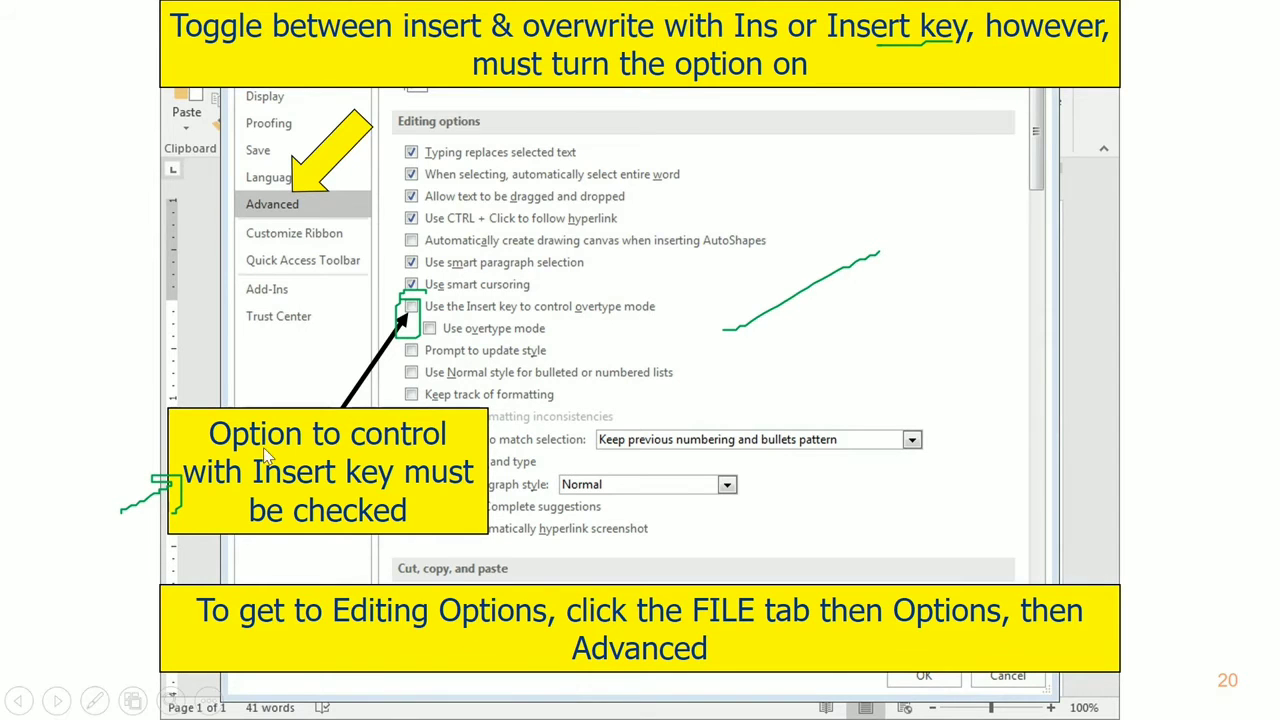
- Switch back to Word and enable "Use the Insert key to control overtype mode" in the advanced editing options
key("alt+Tab")
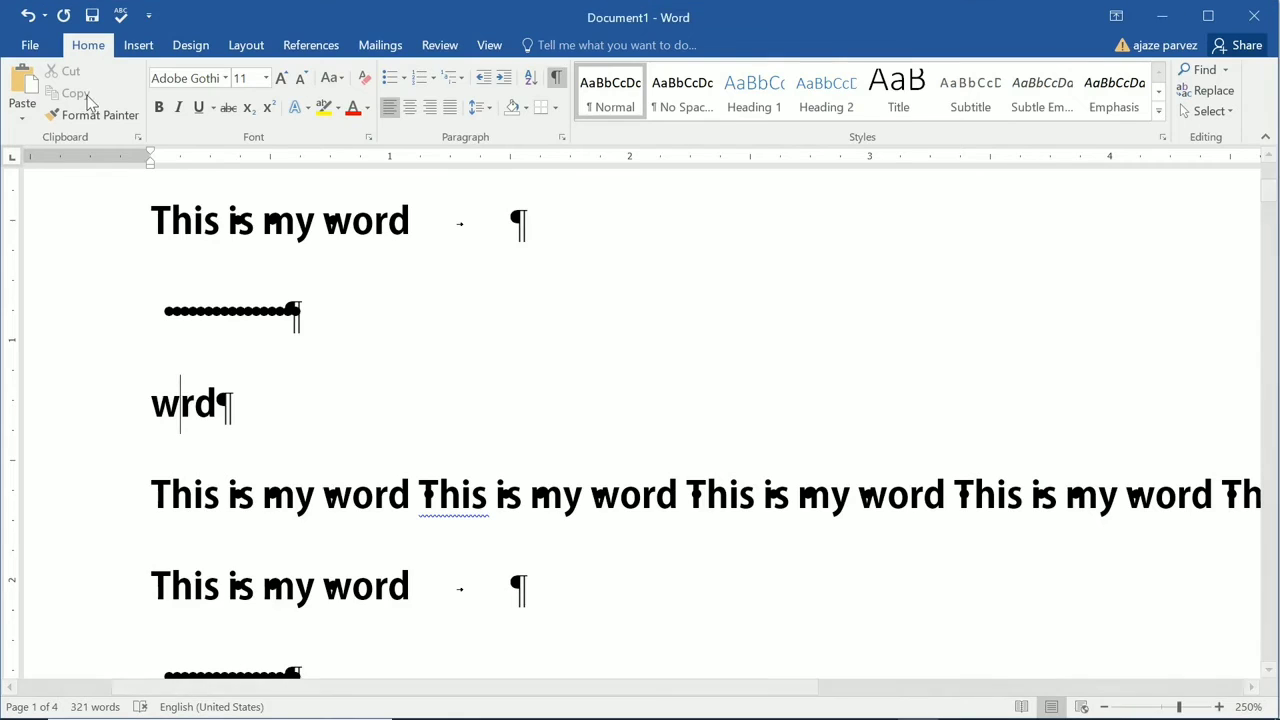
left_click(24, 44)
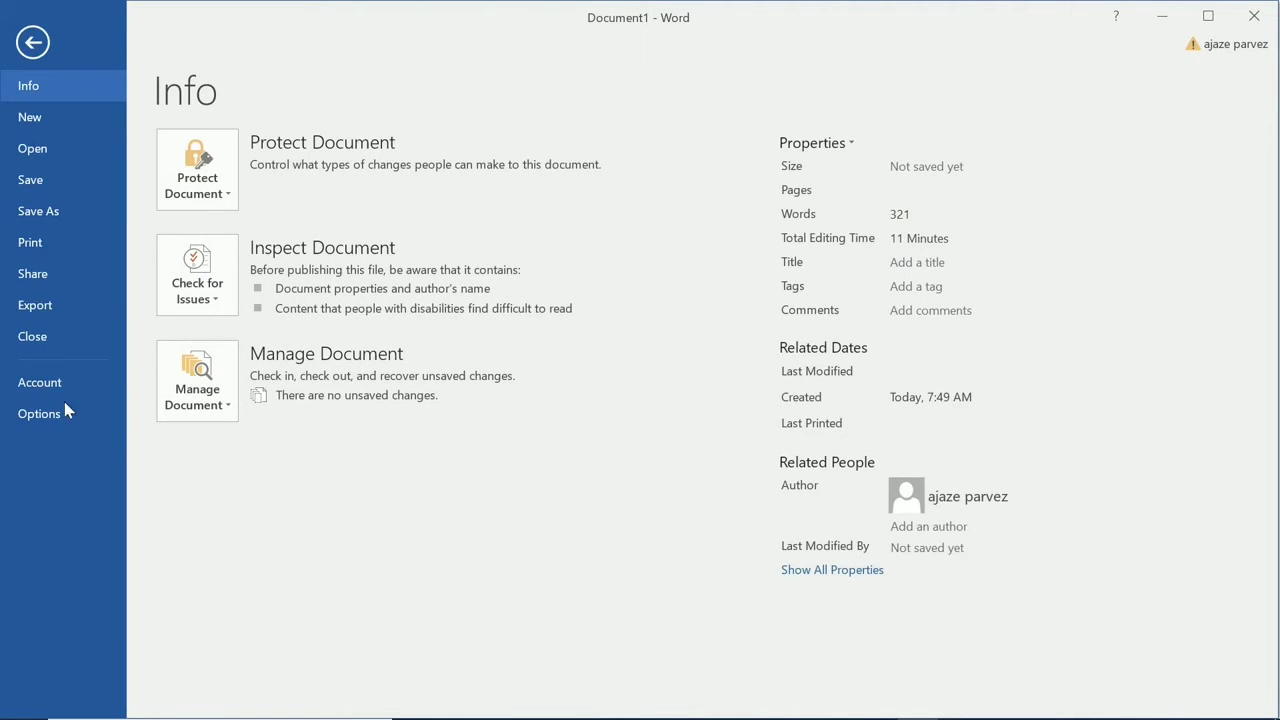
left_click(40, 414)
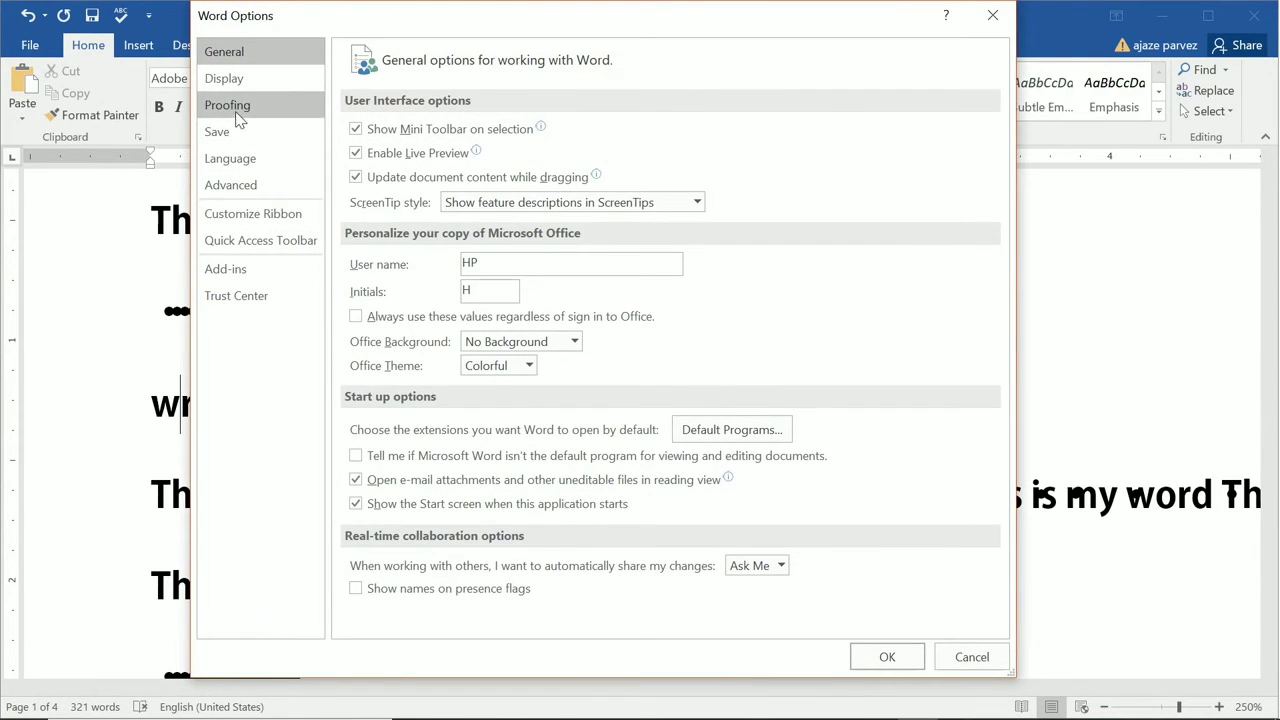
left_click(250, 193)
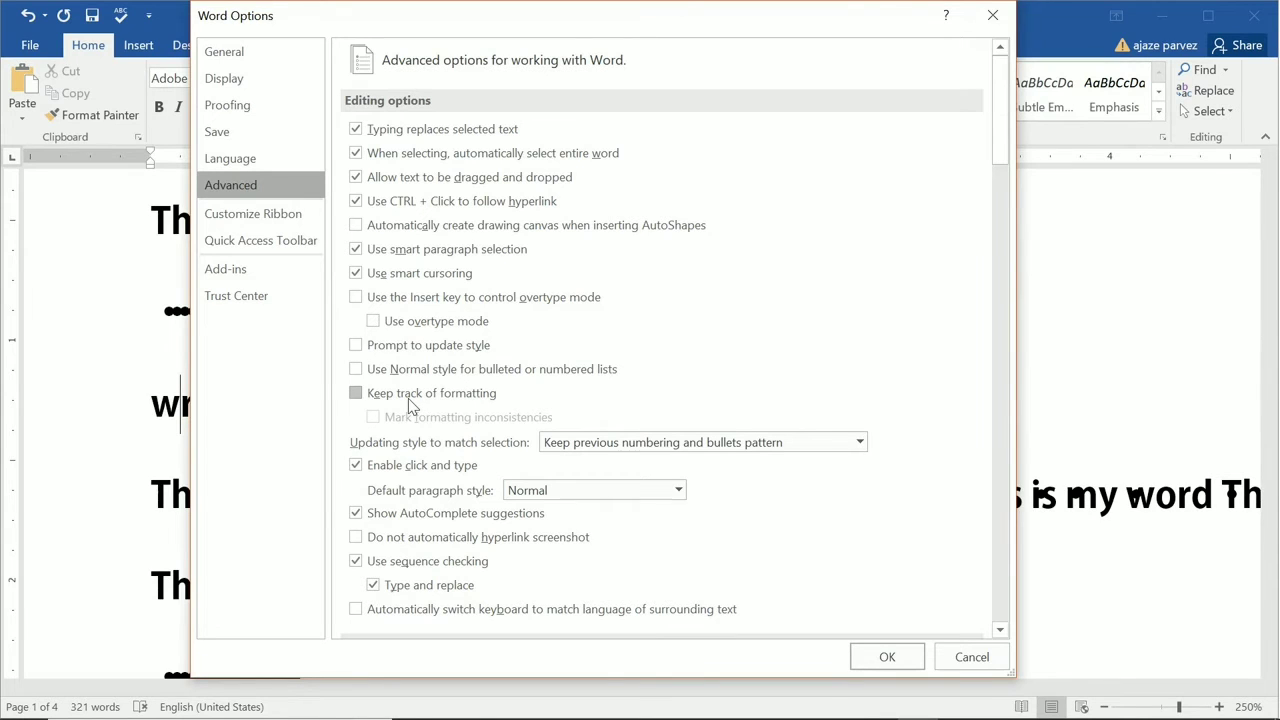
left_click(356, 298)
left_click(886, 659)
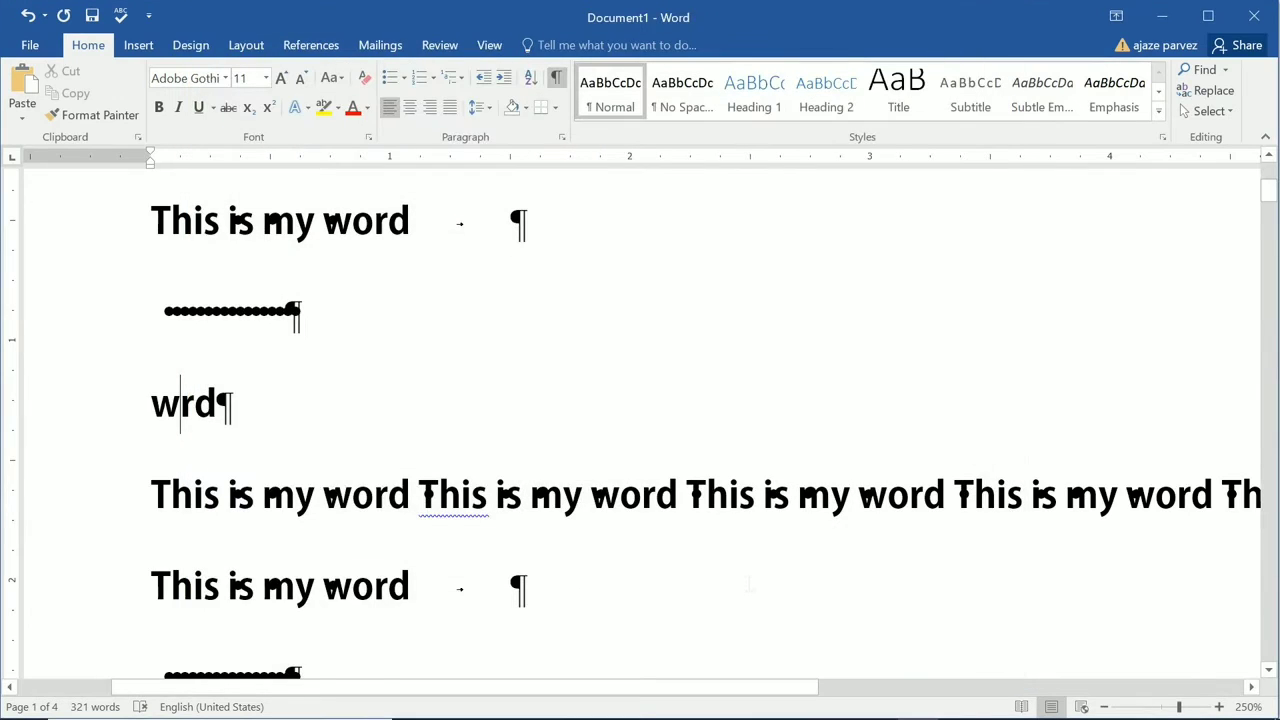
- Replace the second "word" in the long line below "wrd" with "jhhfgfhg", overwrite that with "lu", and change it to "z"
double_click(648, 505)
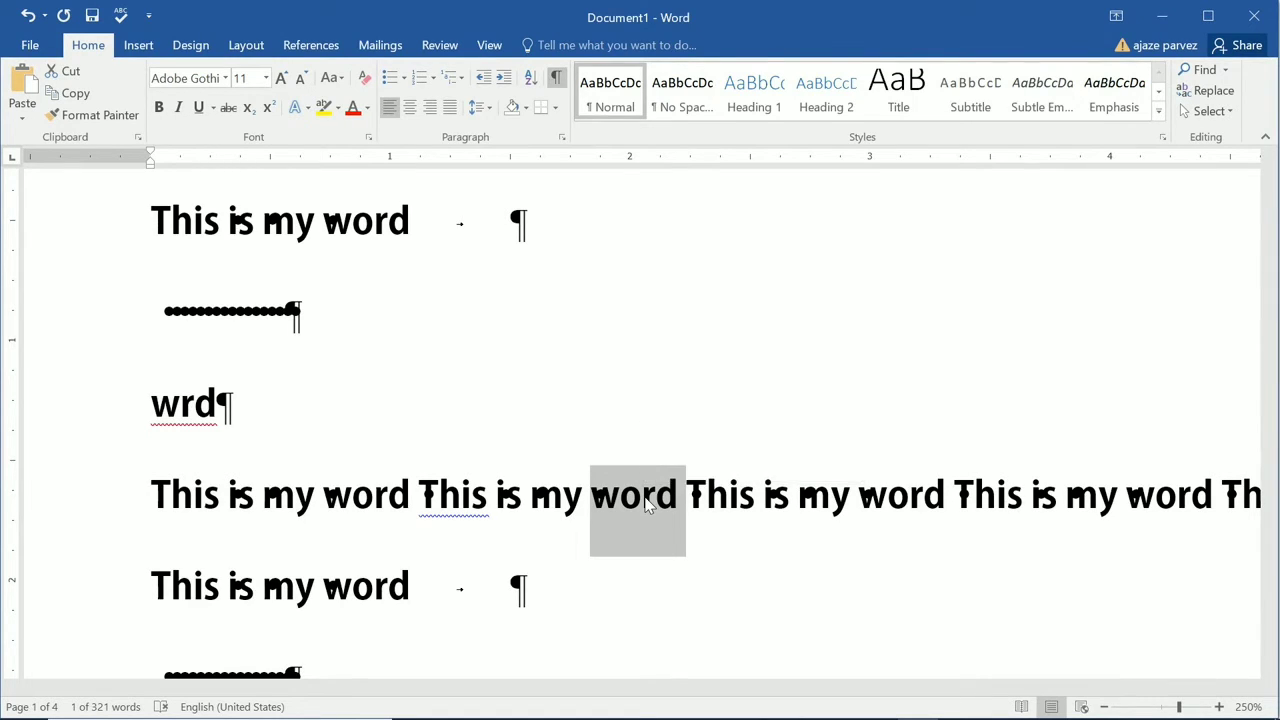
type("jhhfgfhg")
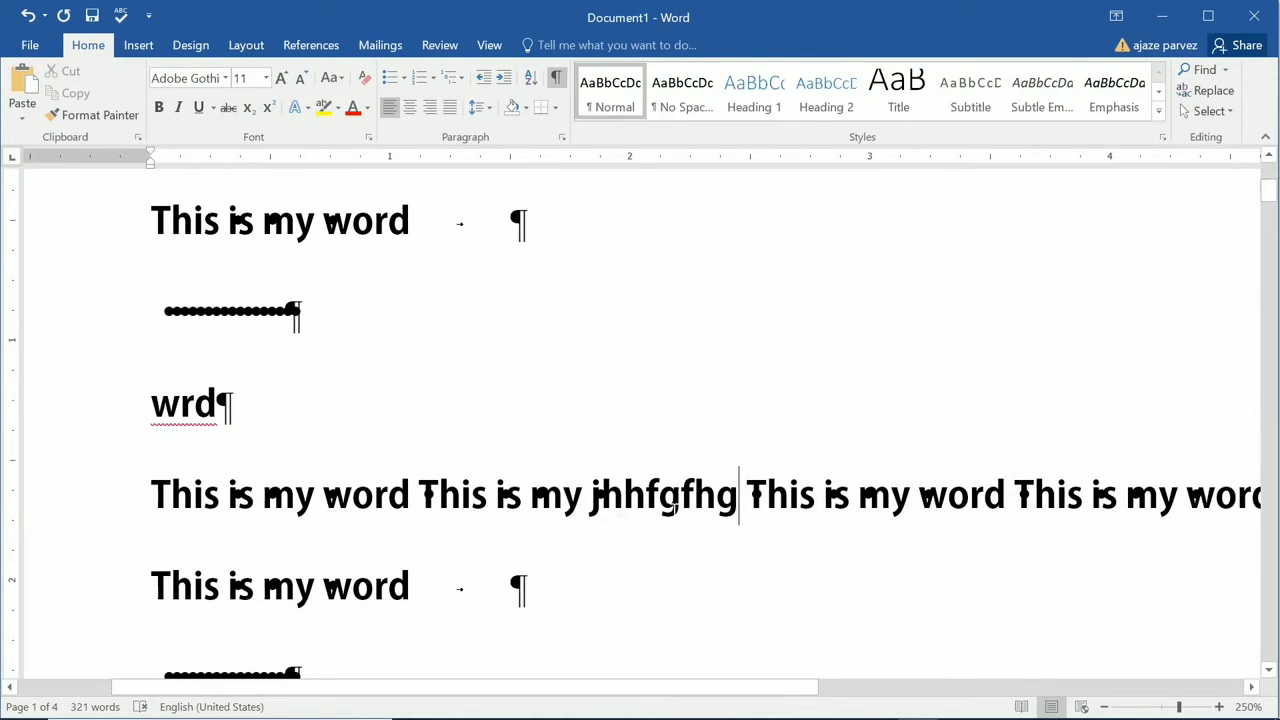
double_click(668, 505)
type("lu")
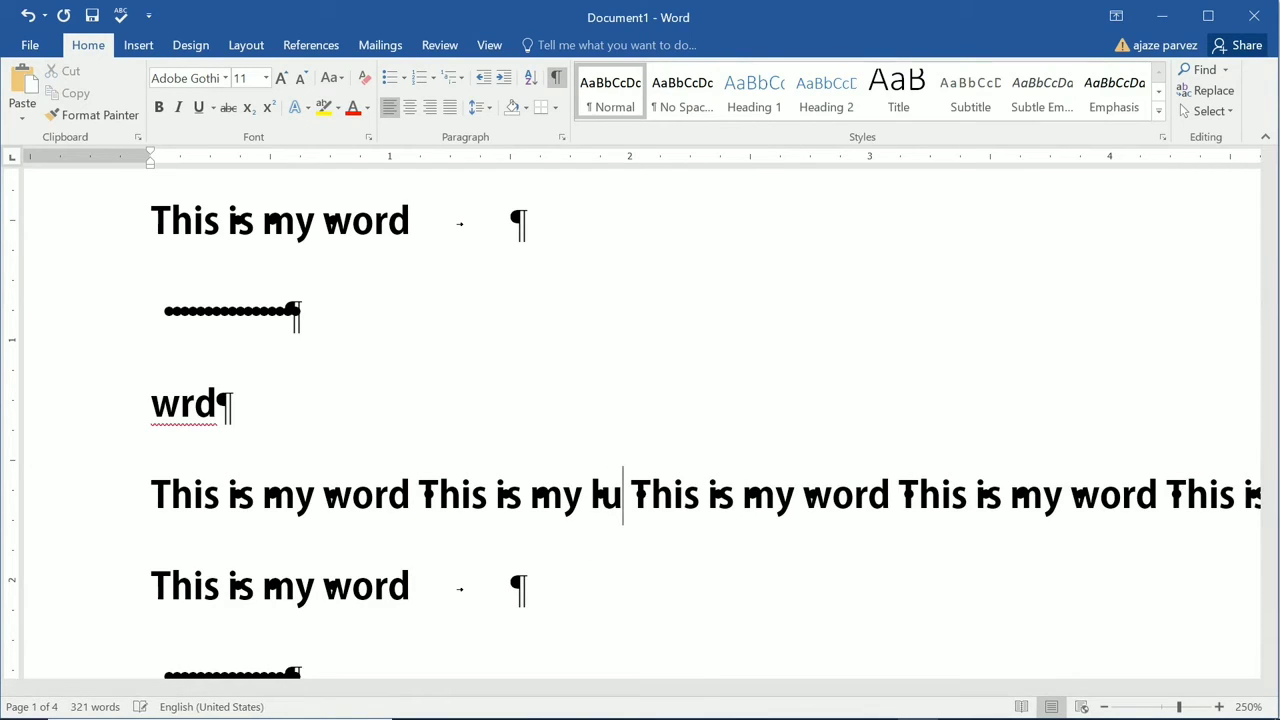
key("BackSpace")
key("BackSpace")
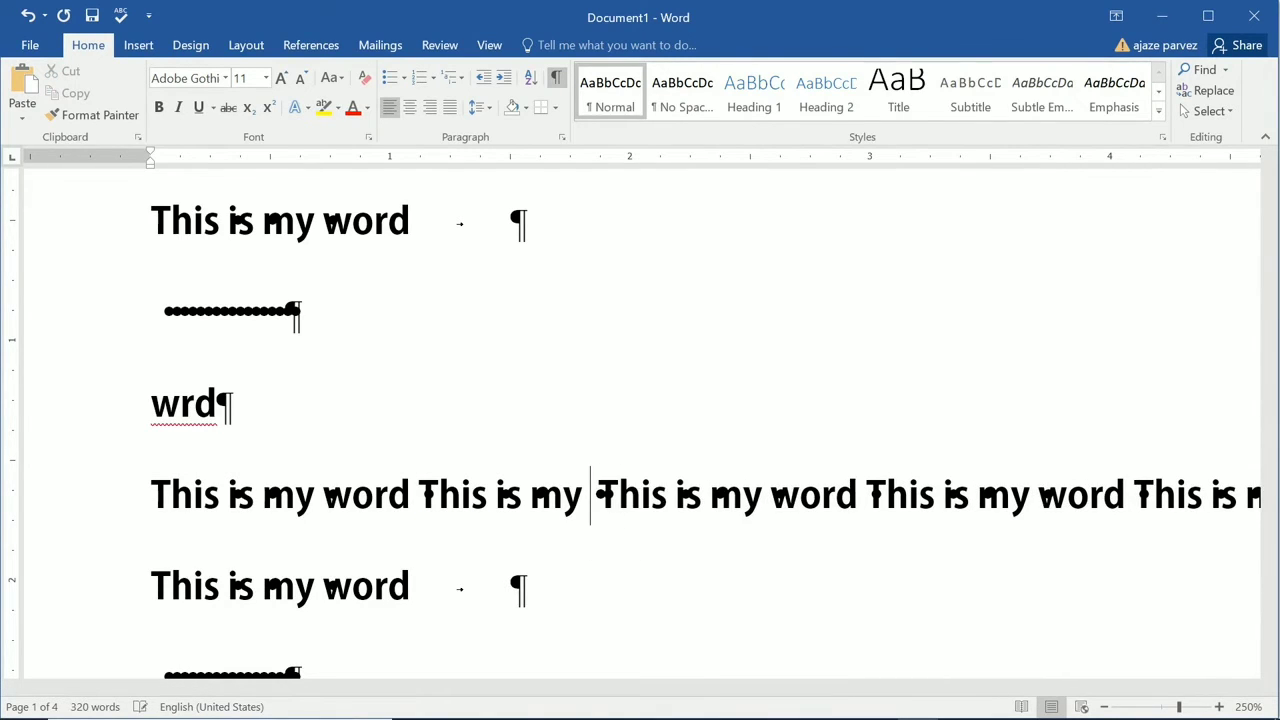
type("z")
- Insert "asds" inside the "This" that follows "z", and delete the inserted letters
left_click(646, 498)
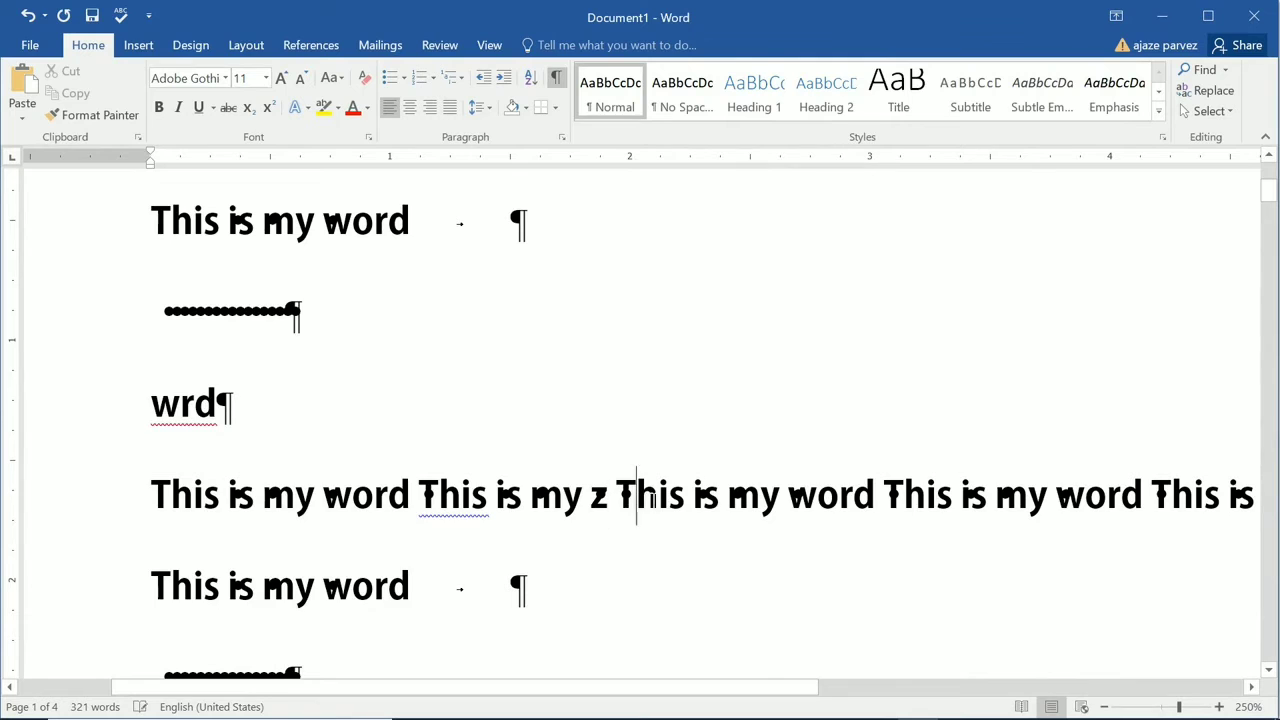
triple_click(646, 498)
left_click(661, 498)
type("as")
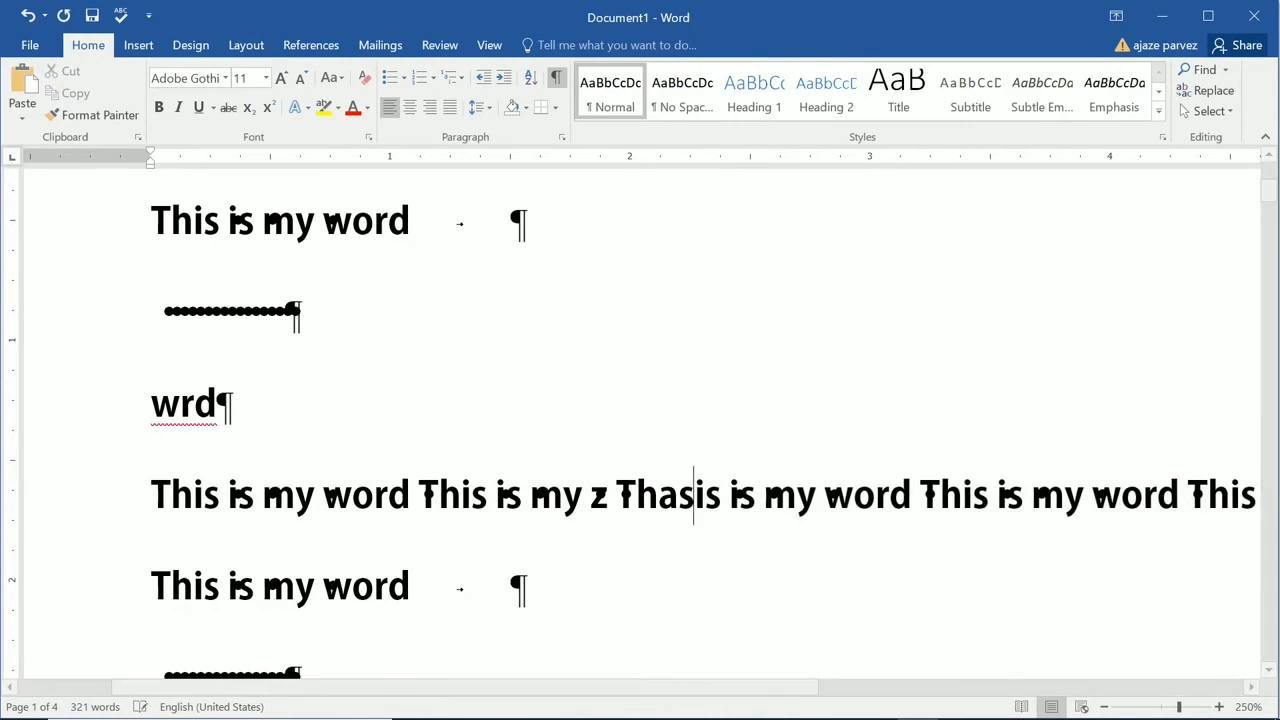
type("ds")
key("BackSpace")
key("BackSpace")
key("BackSpace")
key("BackSpace")
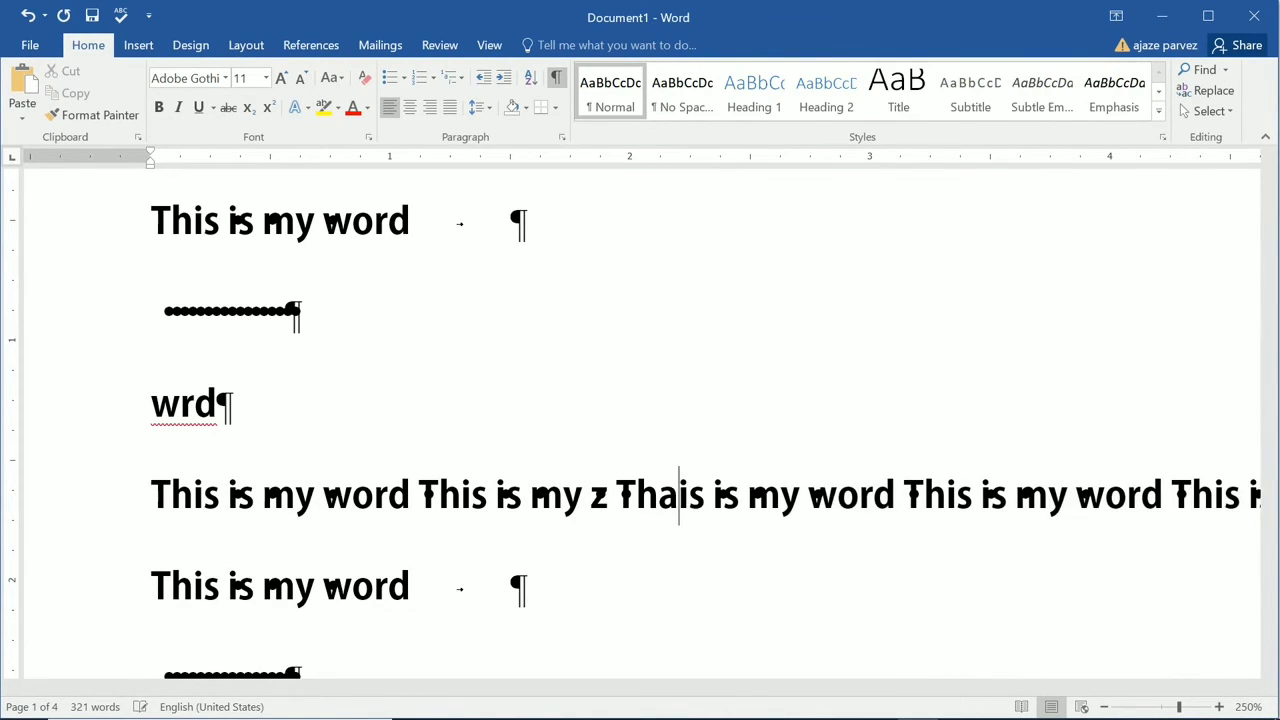
- Switch to the PowerPoint slide show and advance to the Simple Formatting slide
key("alt+Tab")
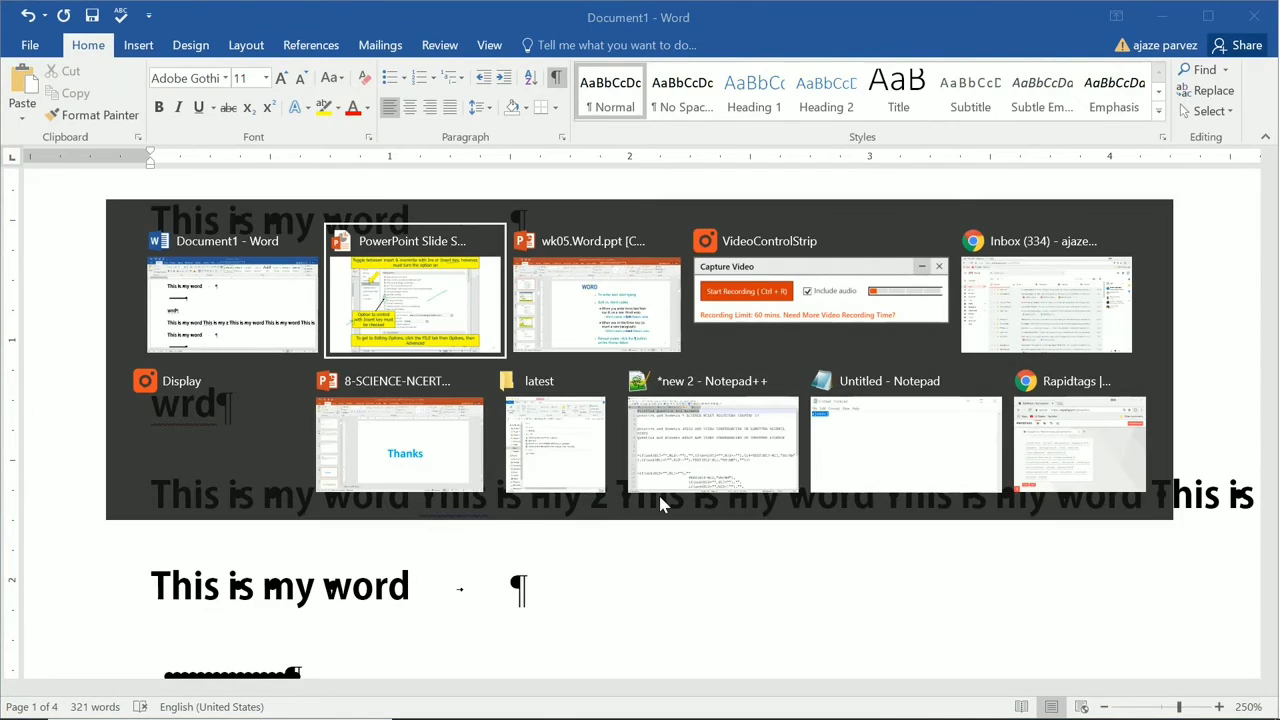
key("Right")
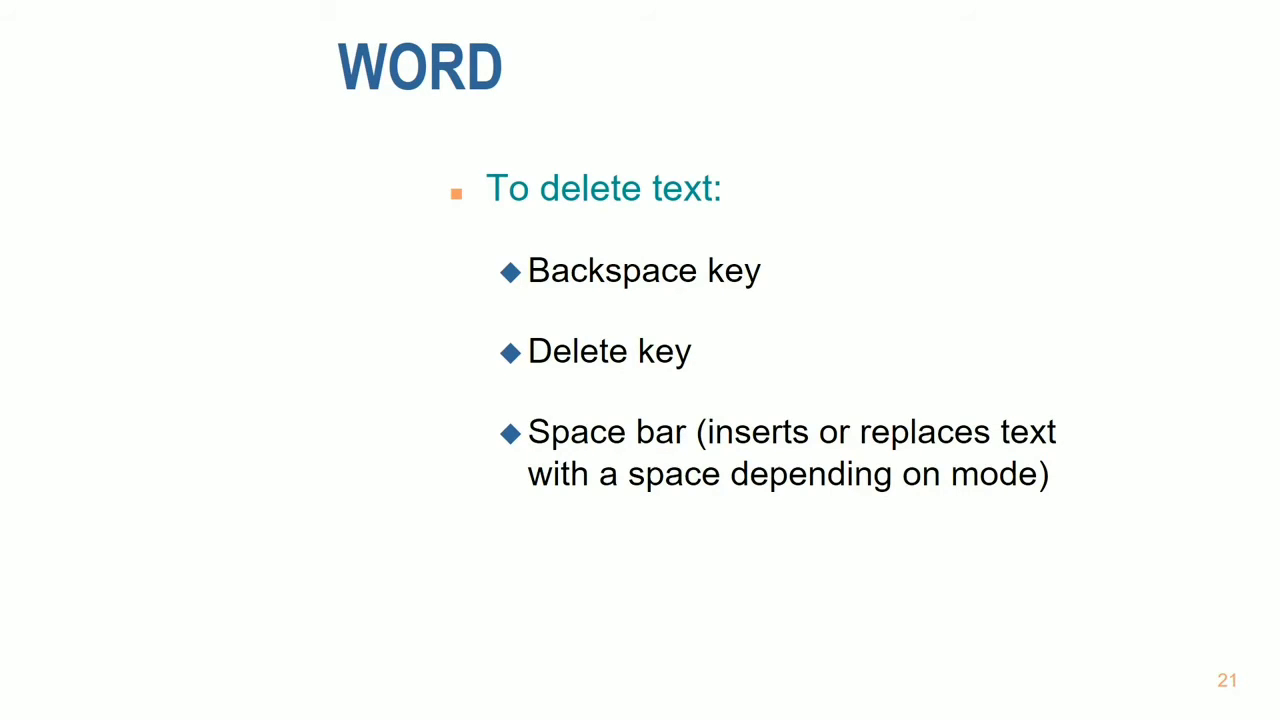
key("Right")
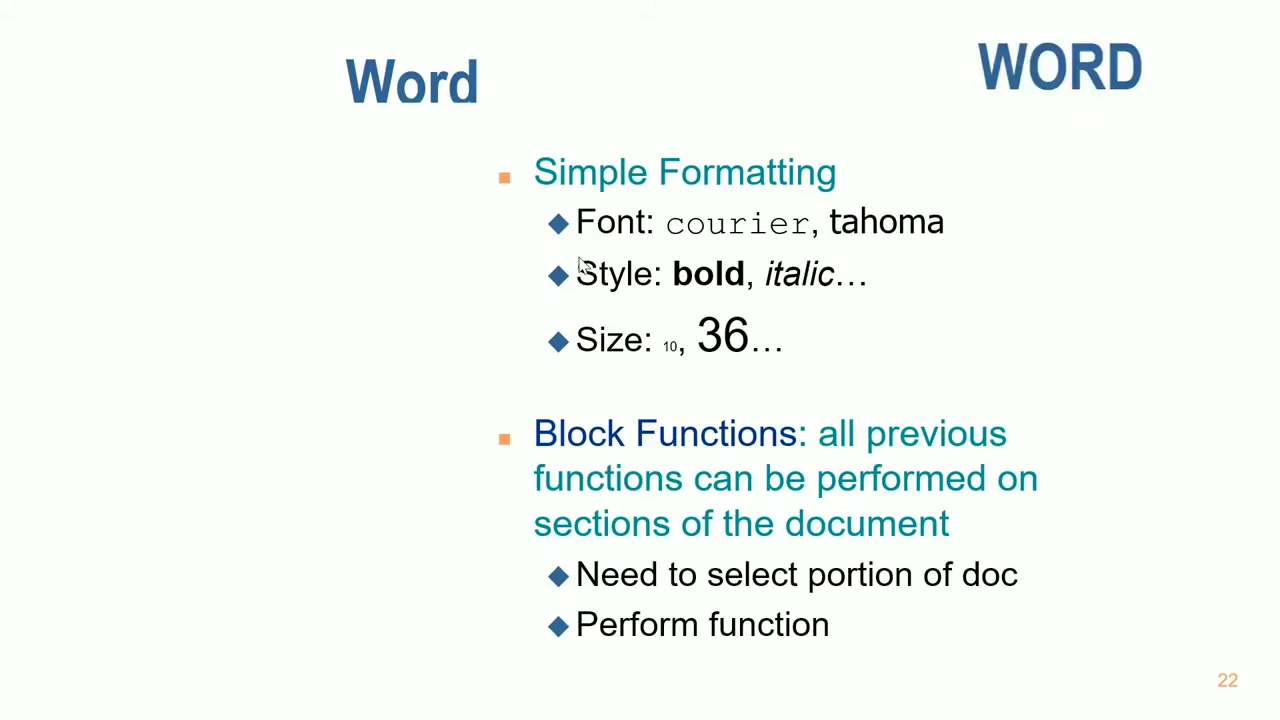
- Switch back to Word and delete the entire document text, undo the deletion, and delete everything again
key("alt+Tab")
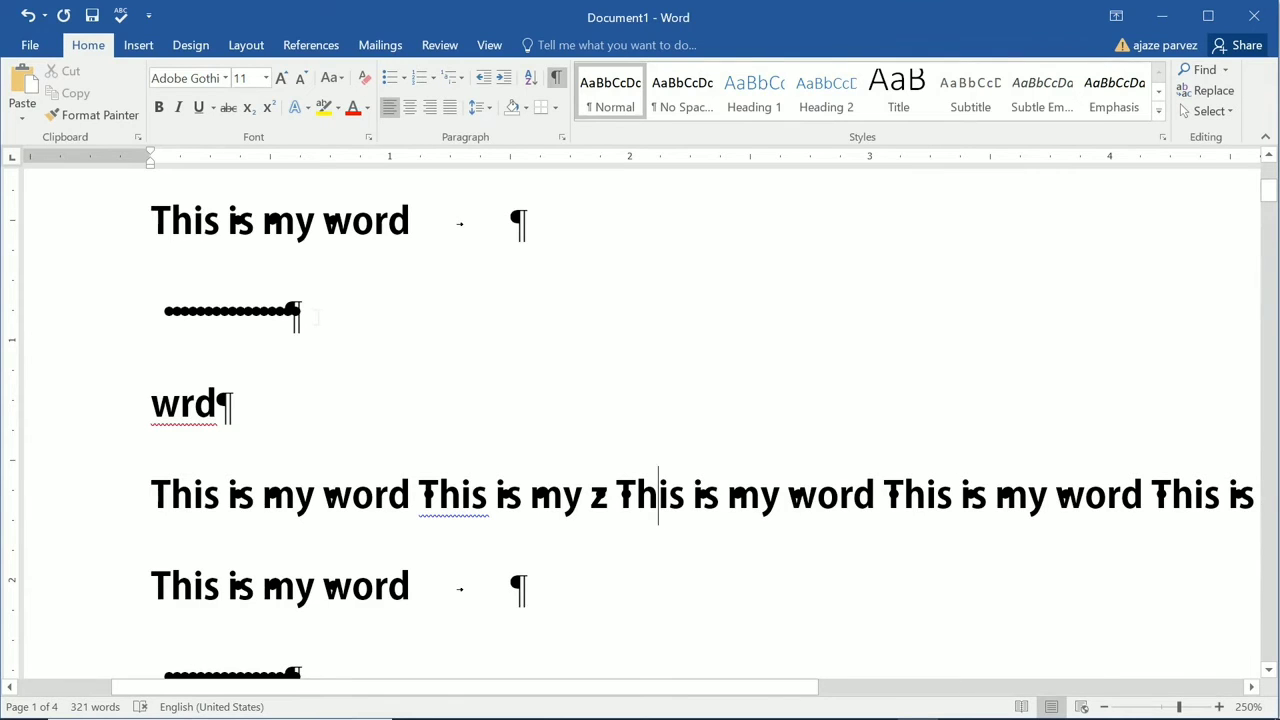
key("ctrl+a")
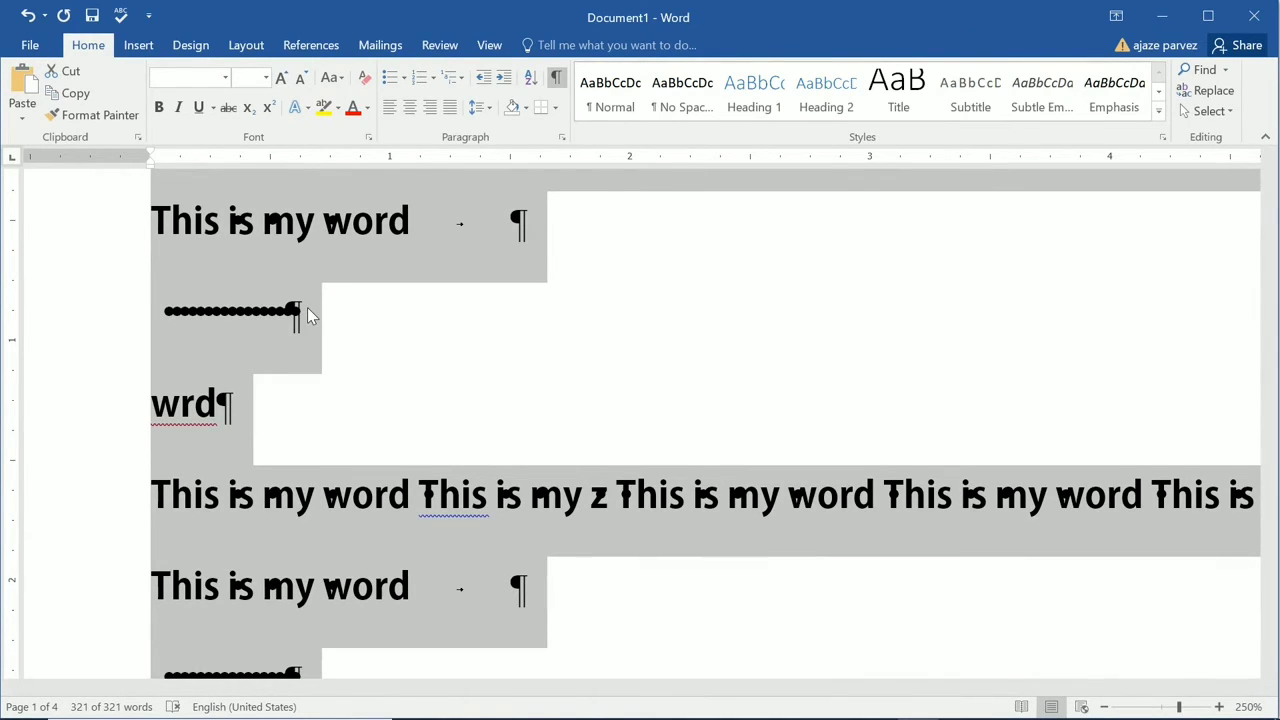
key("Delete")
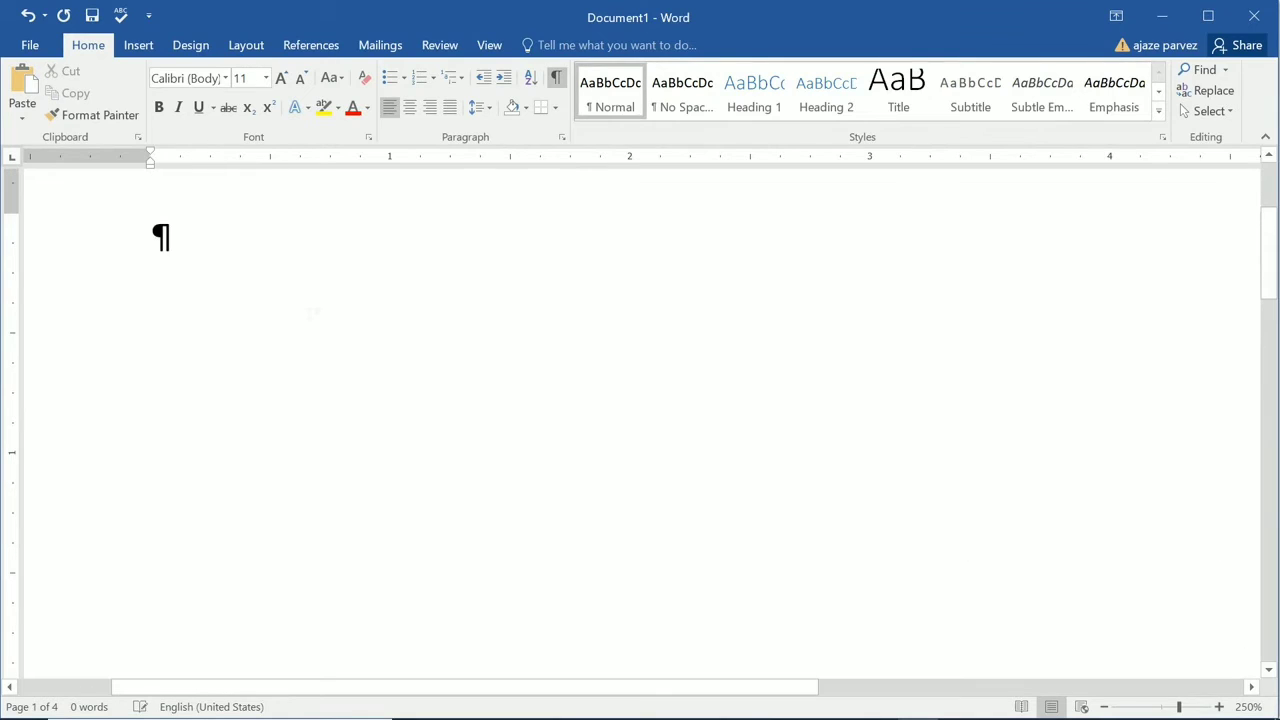
scroll(311, 311, "down", 20, "ctrl")
scroll(530, 290, "down", 3, "ctrl")
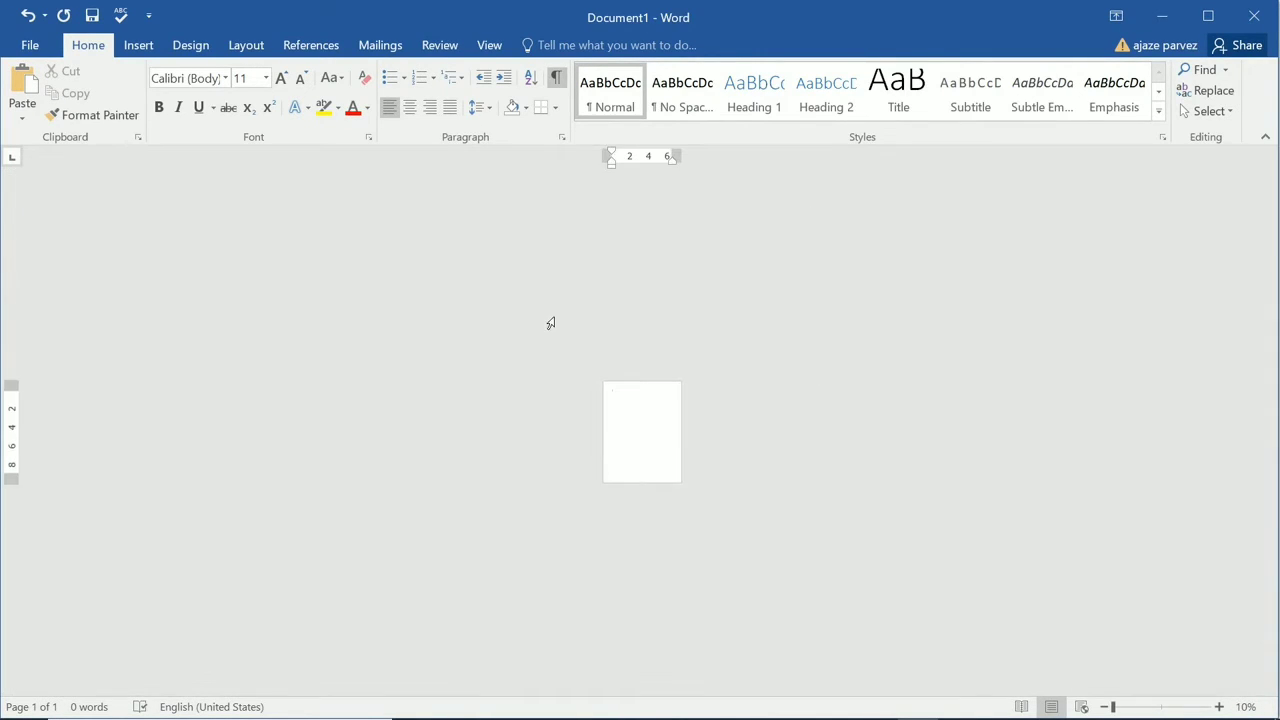
scroll(551, 323, "up", 9, "ctrl")
key("ctrl+z")
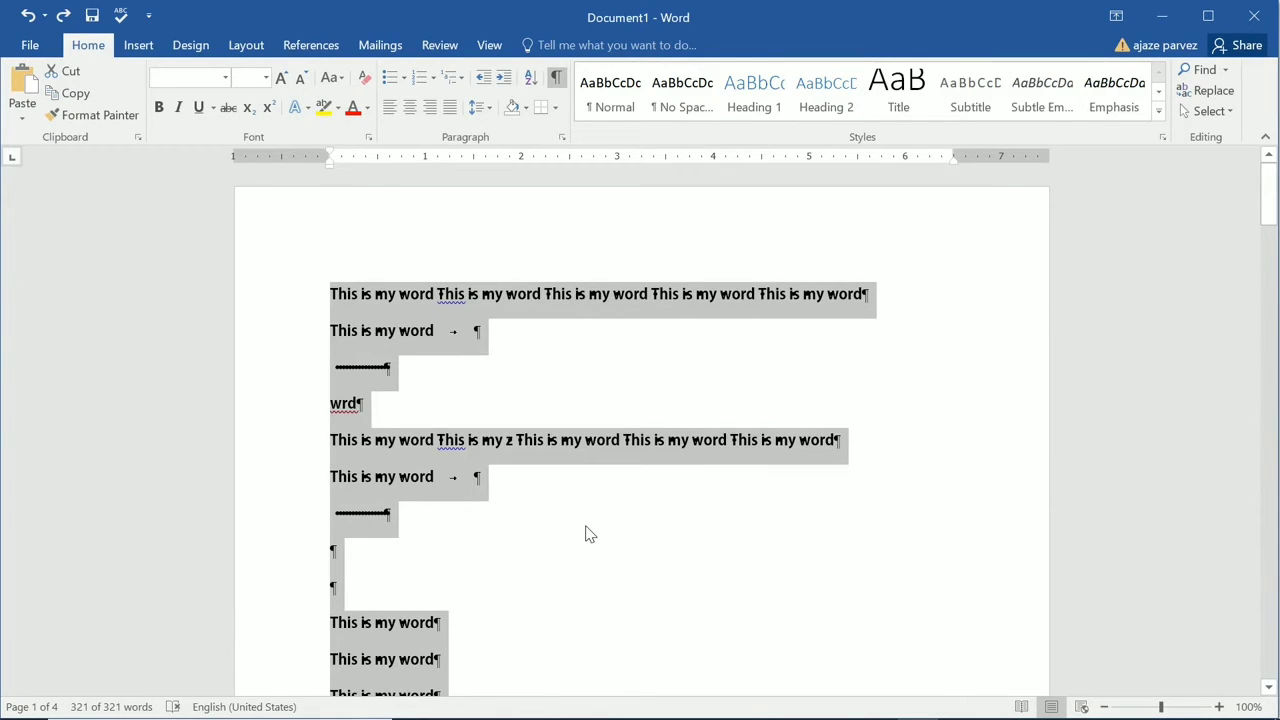
key("Delete")
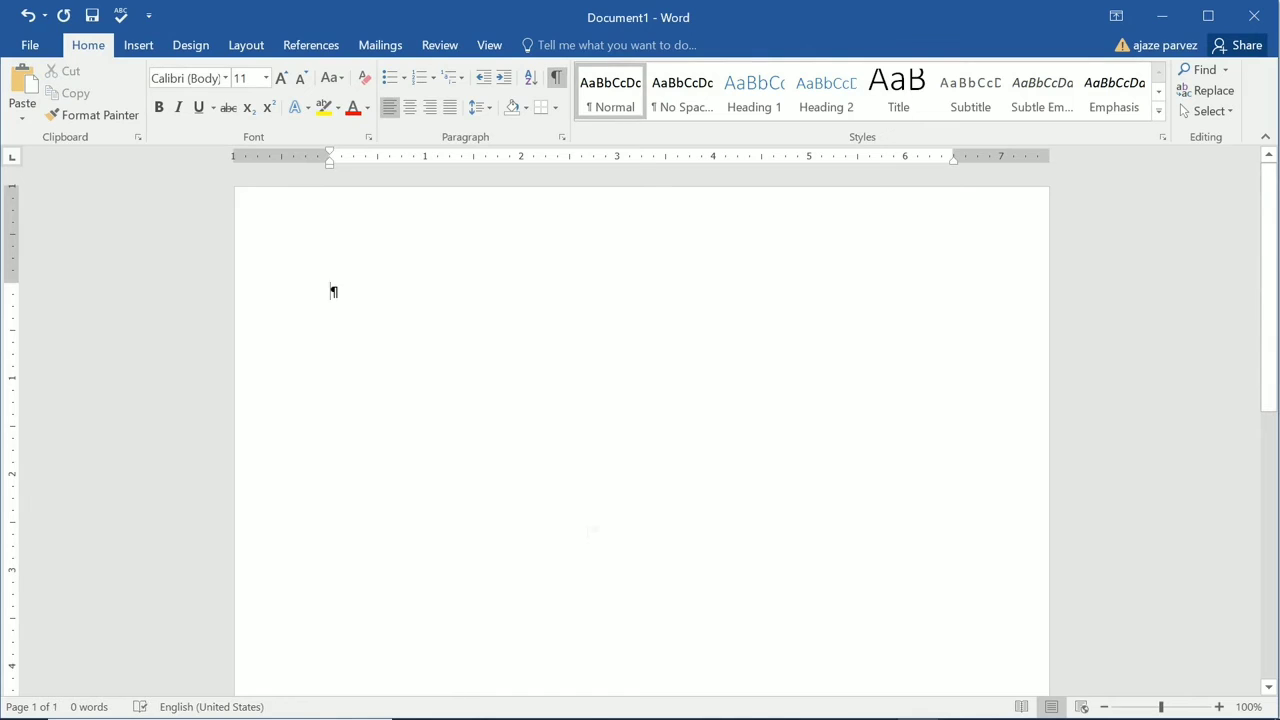
- Enter "Hi student" in the emptied document and hide the formatting marks
scroll(640, 430, "up", 5, "ctrl")
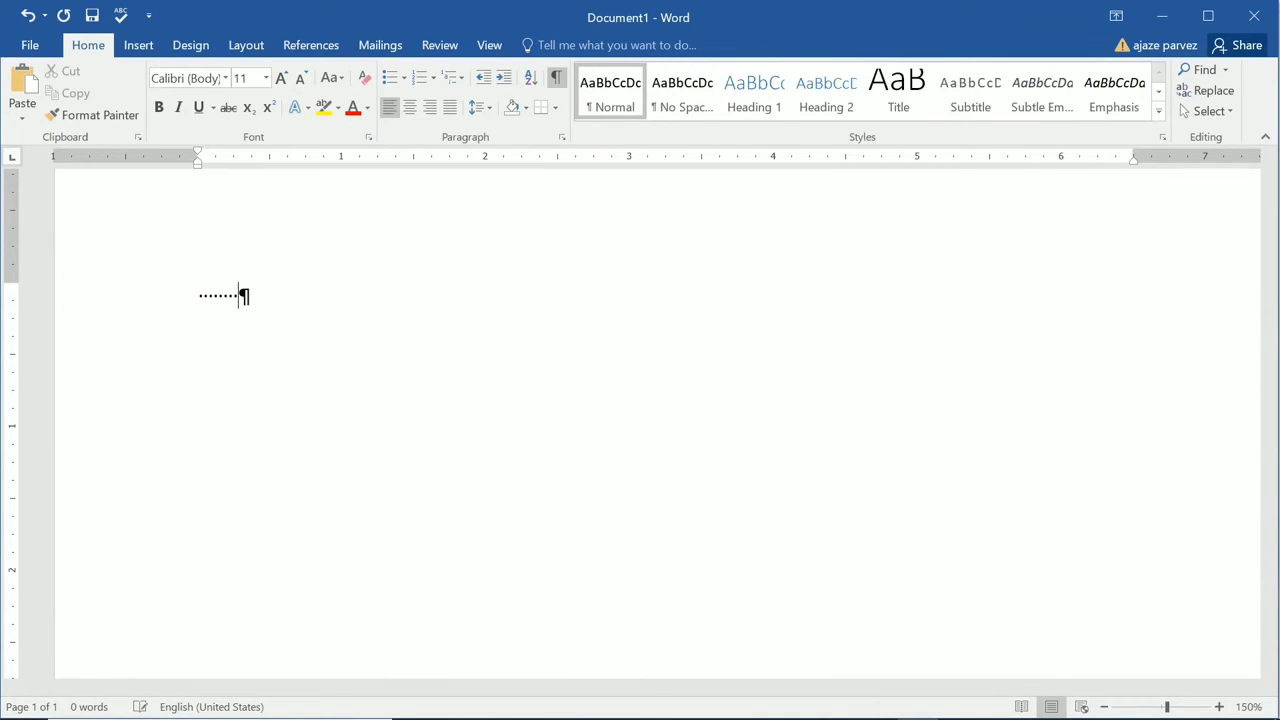
key("BackSpace")
key("BackSpace")
key("BackSpace")
key("BackSpace")
key("BackSpace")
key("BackSpace")
type("hi studd")
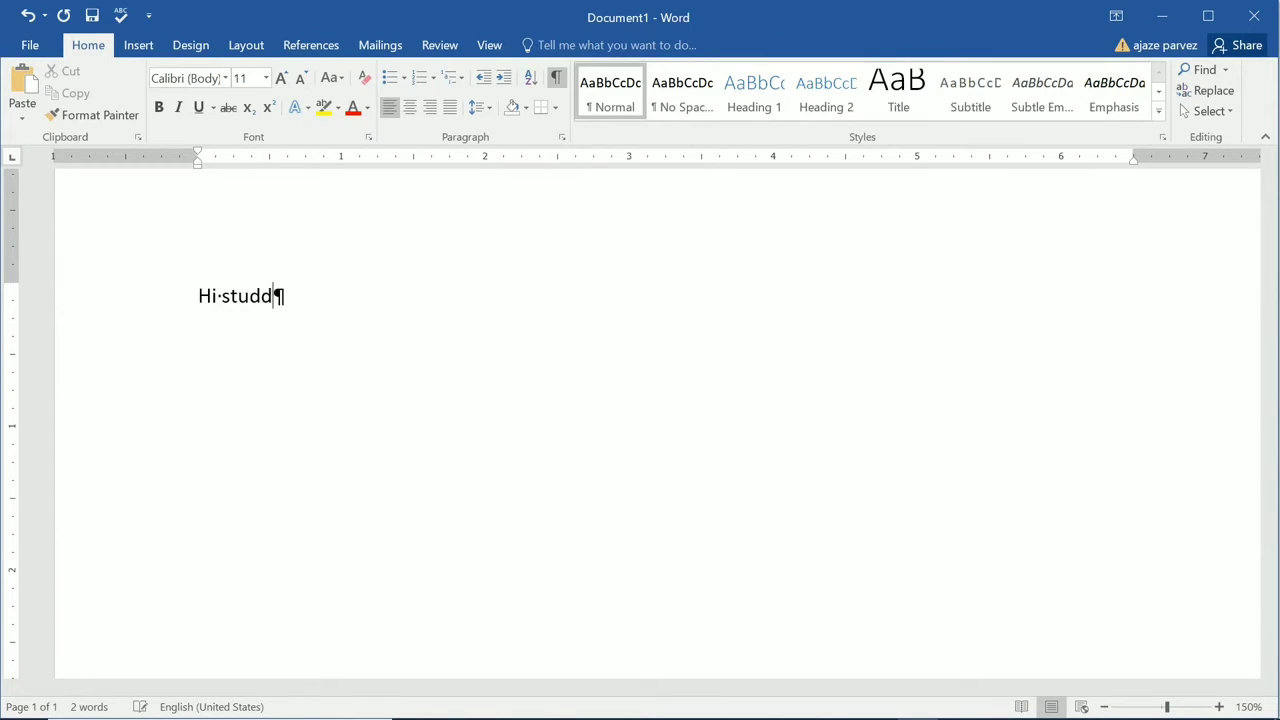
key("BackSpace")
type("ent")
left_click(556, 77)
scroll(640, 420, "up", 3, "ctrl")
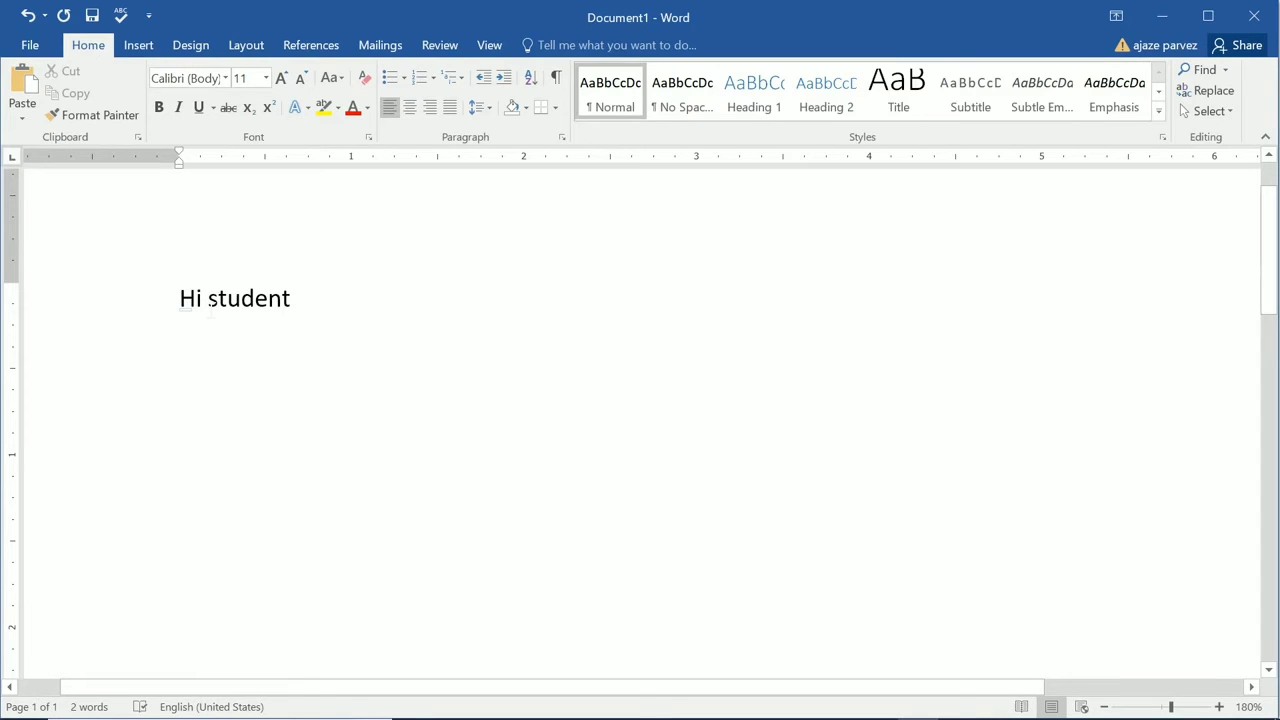
- Delete the final "t" of "student" and undo the deletion
left_click_drag(203, 308, 209, 309)
left_click(229, 314)
left_click(397, 299)
key("BackSpace")
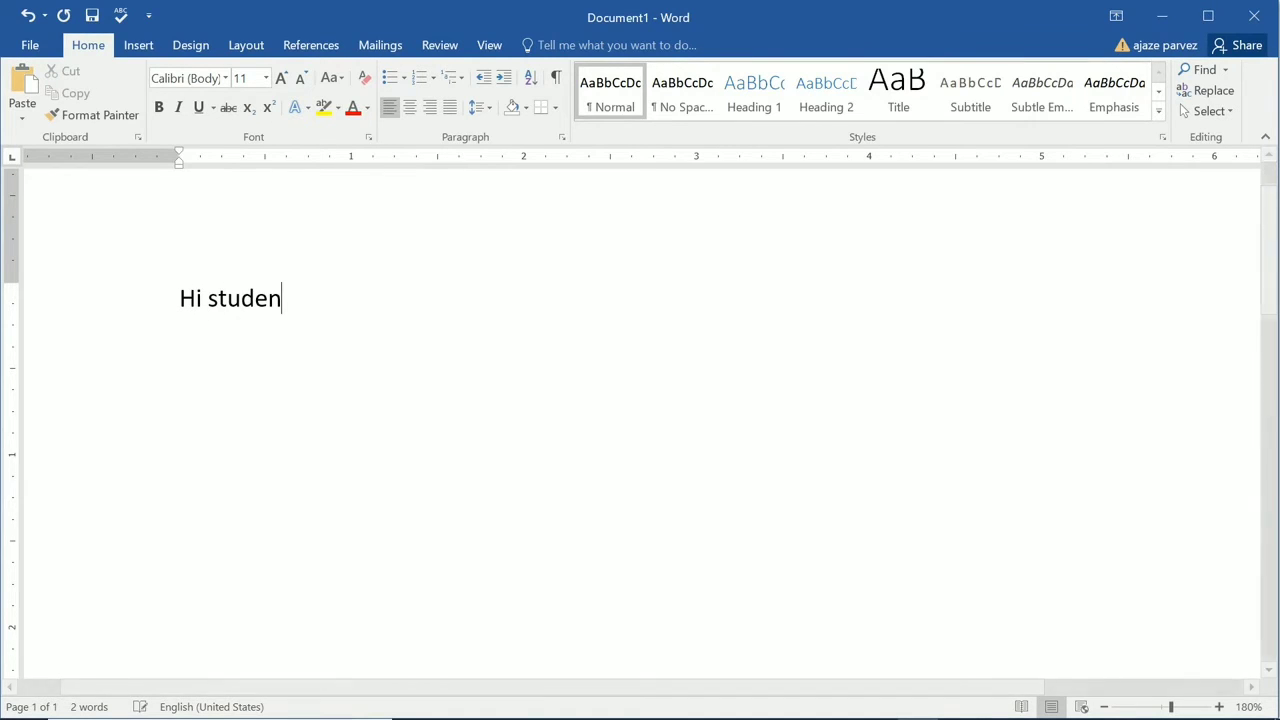
key("ctrl+z")
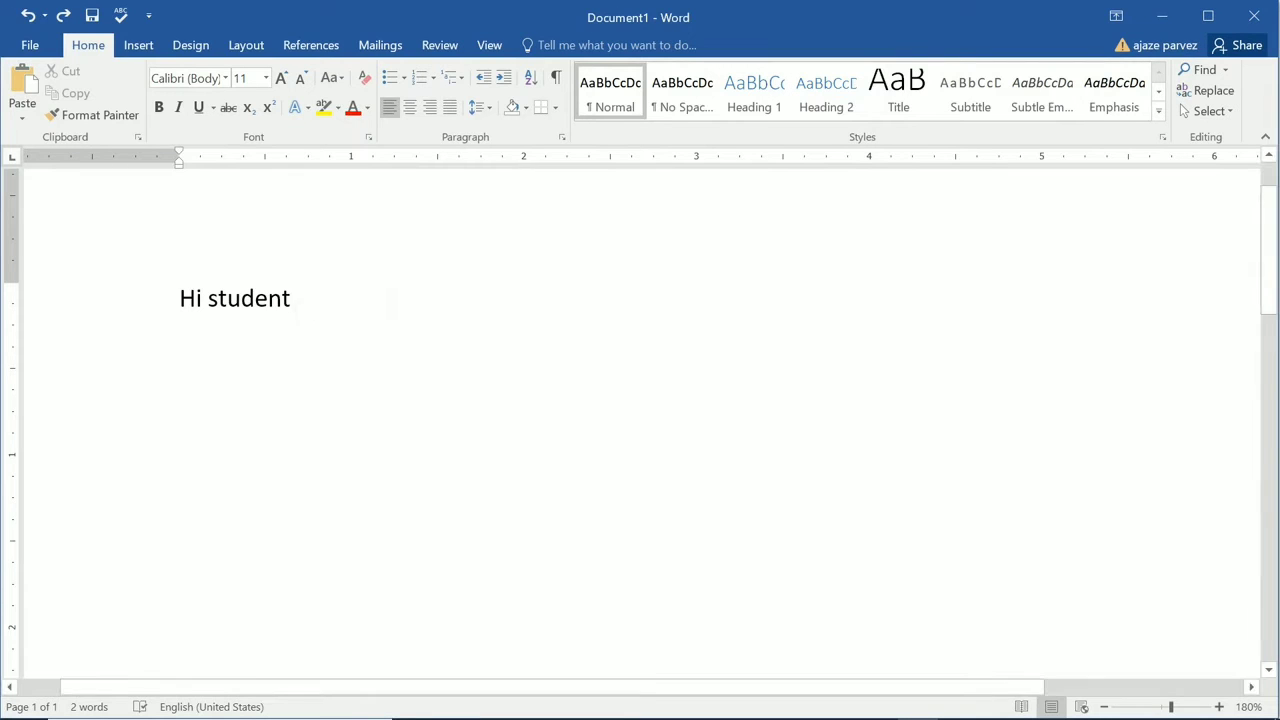
- Delete the last four letters of "student" one at a time, and switch to the PowerPoint slide show
scroll(390, 305, "up", 1)
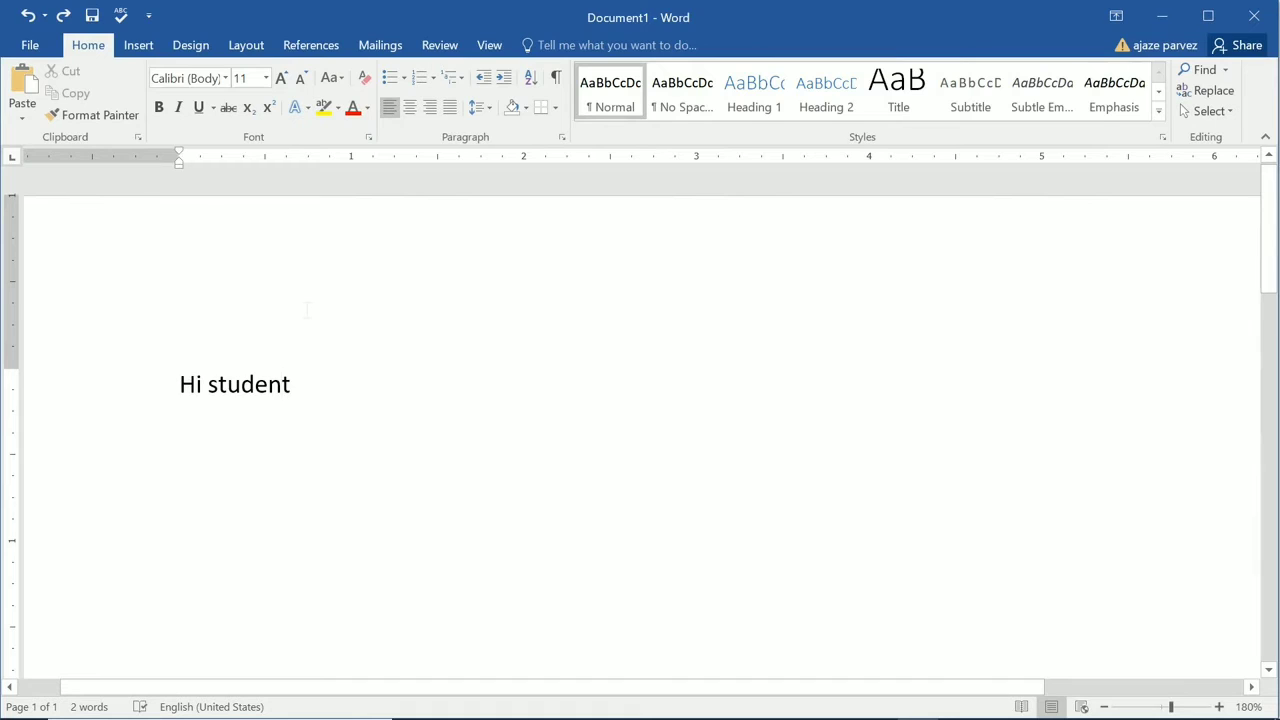
key("BackSpace")
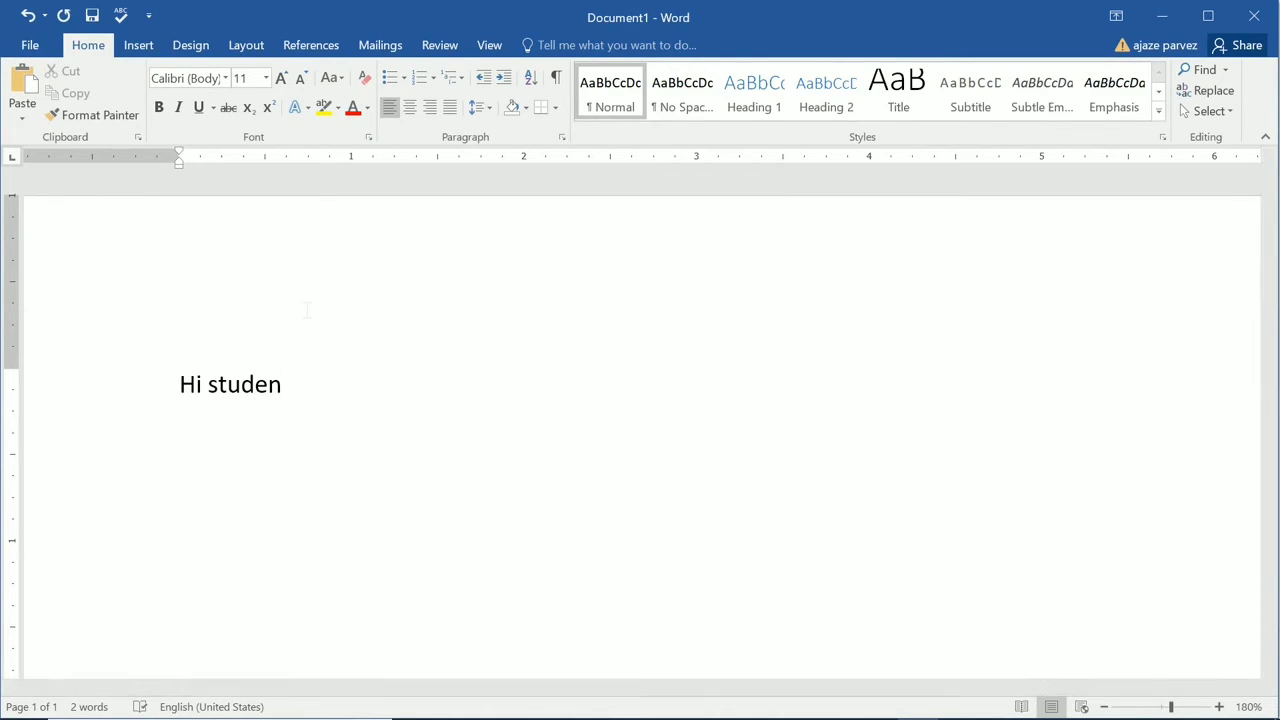
key("BackSpace")
key("BackSpace")
key("Left")
key("Delete")
key("alt+Tab")
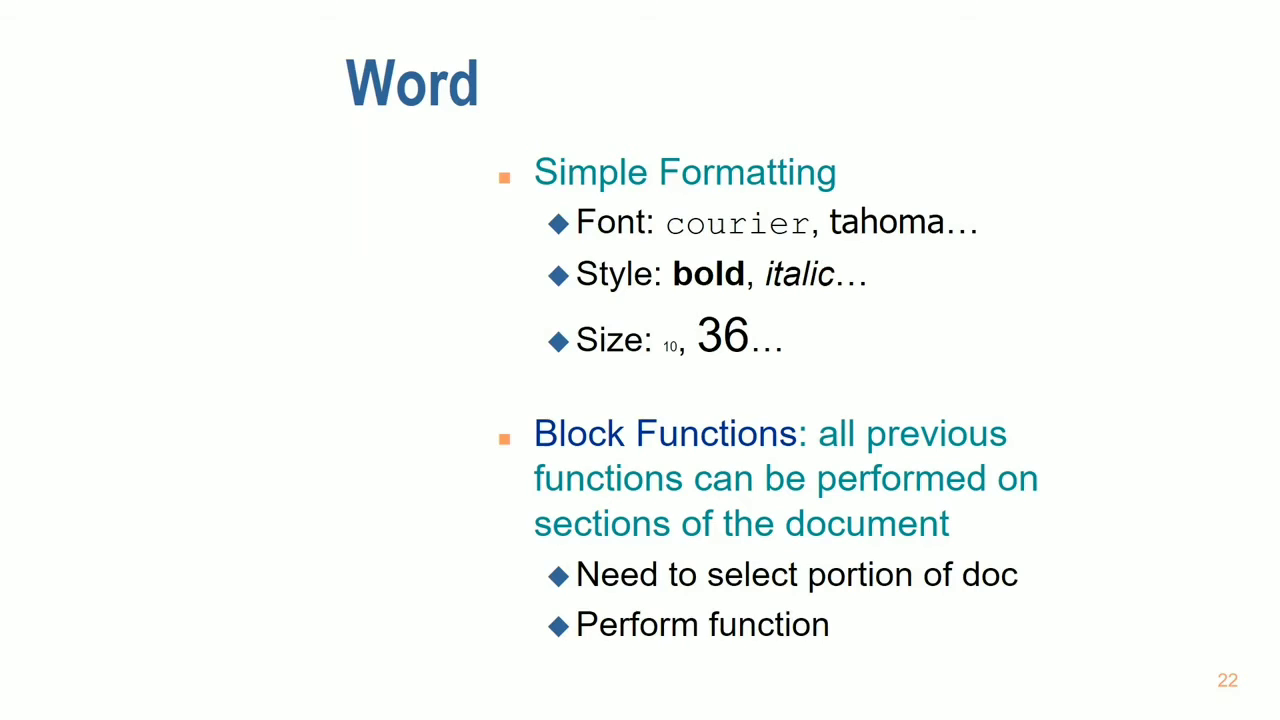